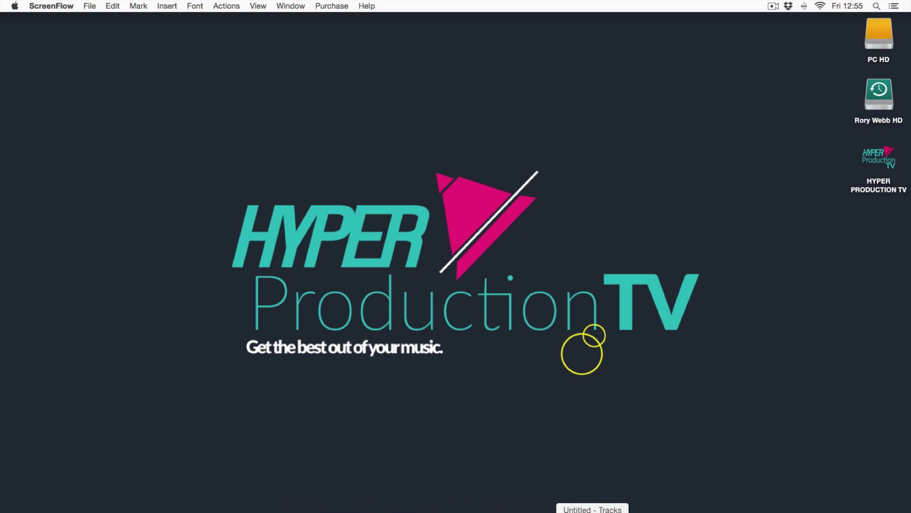
- Create a new software instrument track, Inst 1, and collapse the Region and Track inspectors
click(592, 511)
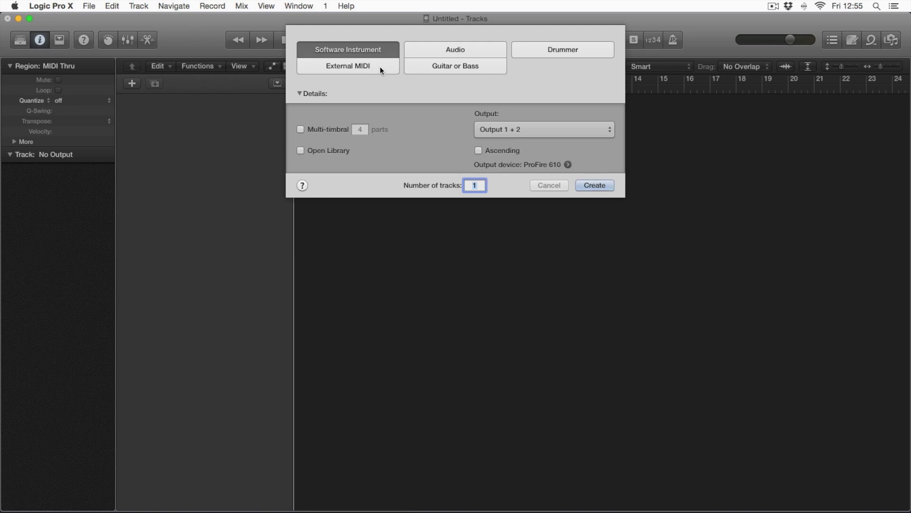
click(596, 184)
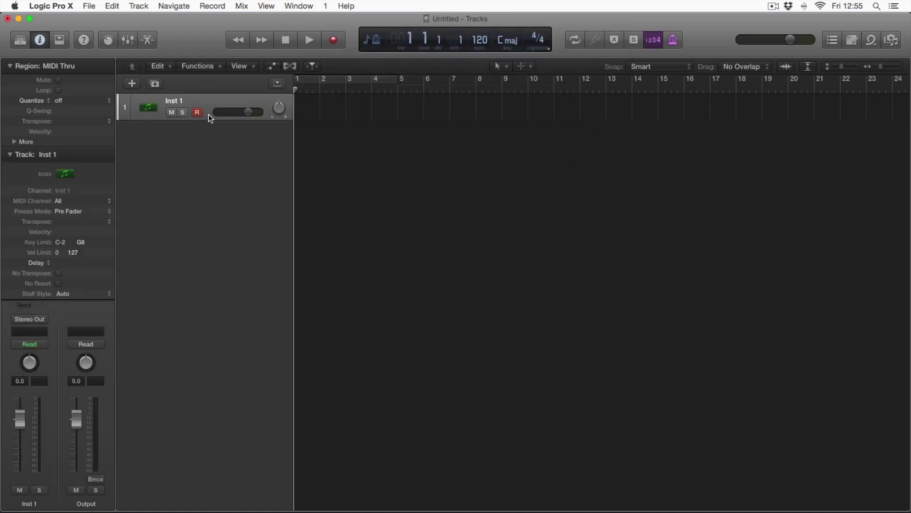
click(10, 154)
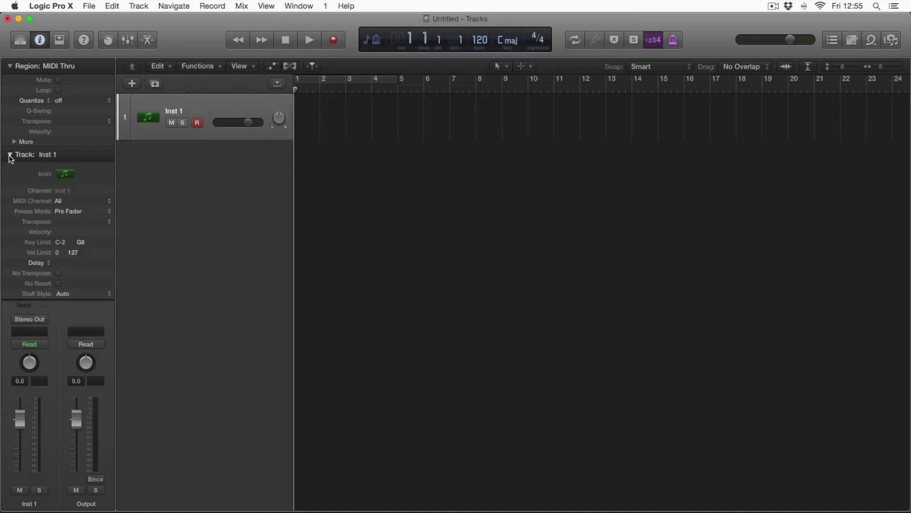
click(10, 66)
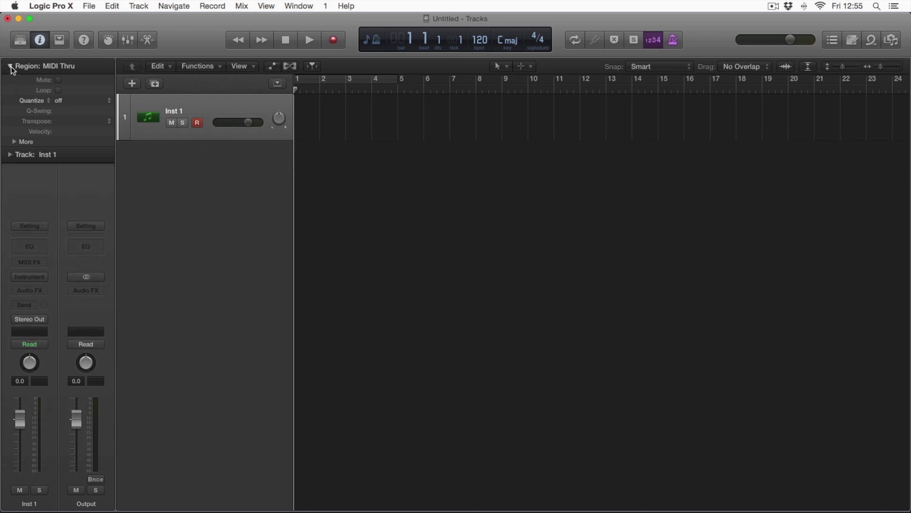
- Load EXS24 (Sampler) in stereo into Inst 1's instrument slot
click(30, 277)
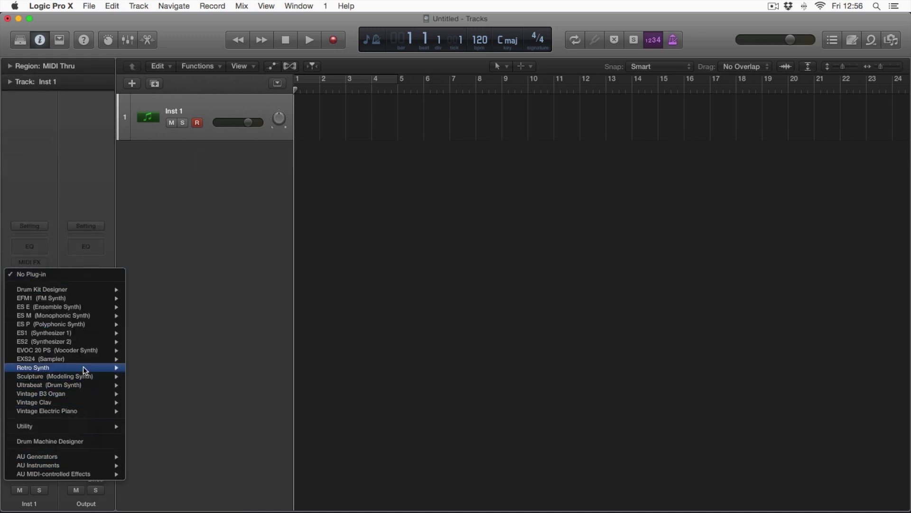
mouse_move(84, 361)
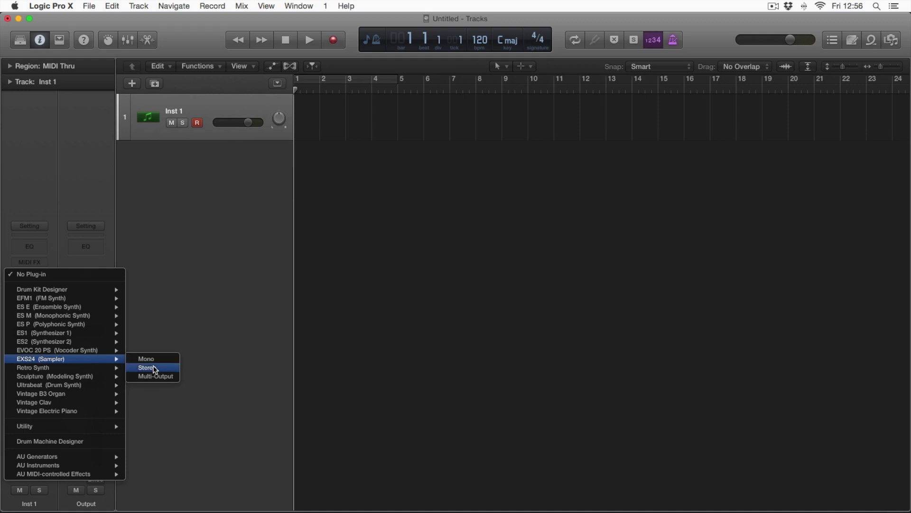
click(152, 368)
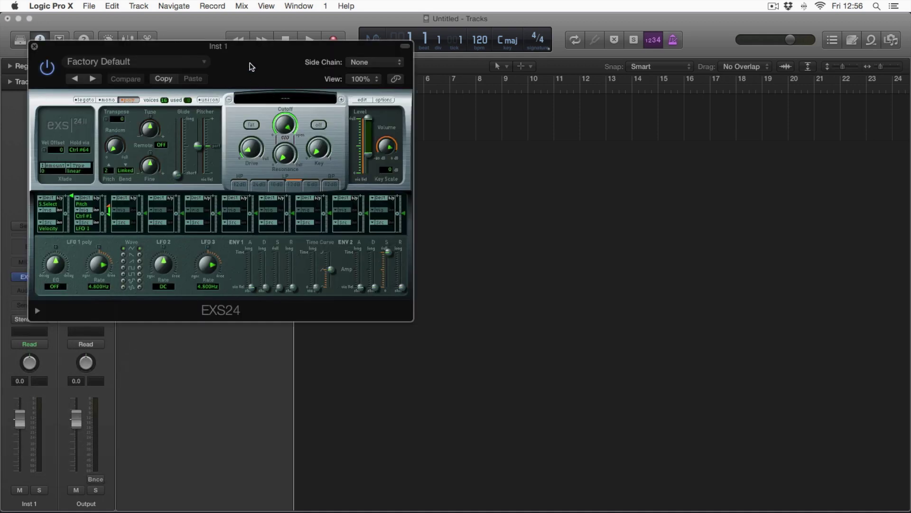
- Load Factory > Acoustic Pianos > Classical Piano into the EXS24, then close the sampler window
drag(250, 65, 408, 102)
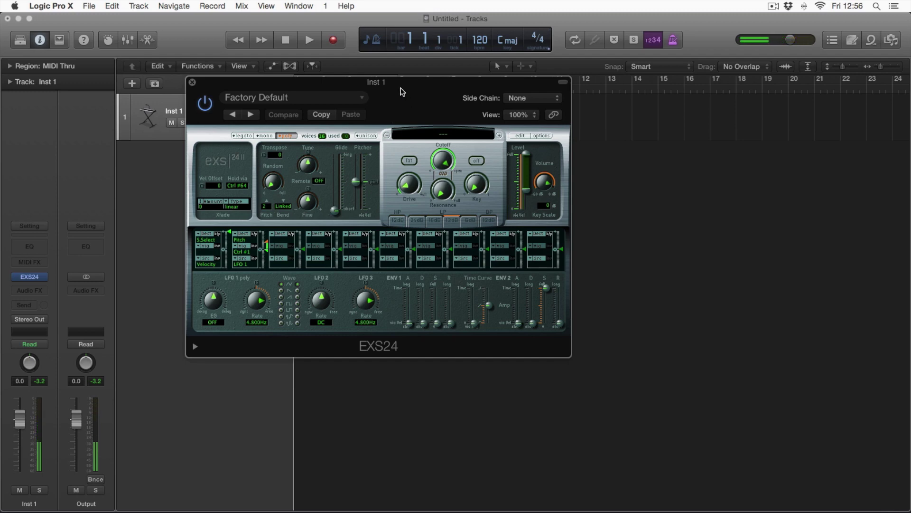
drag(402, 86, 425, 102)
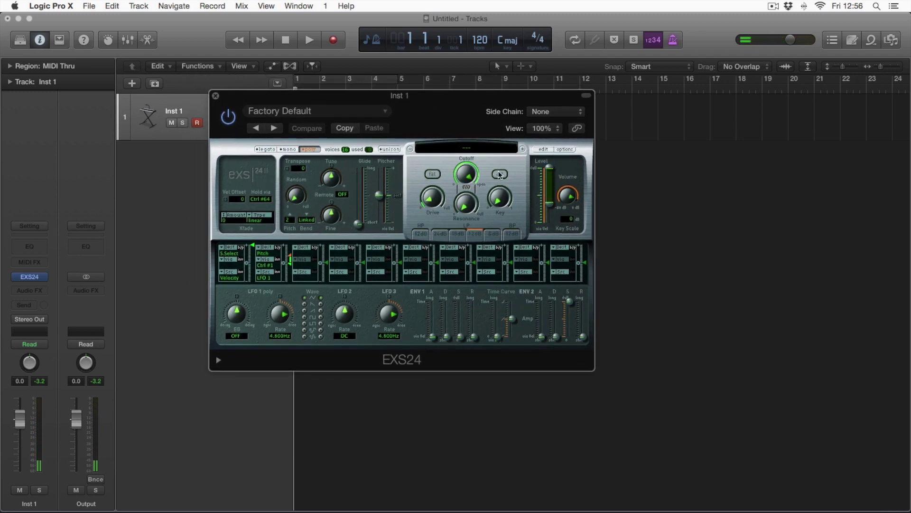
click(467, 150)
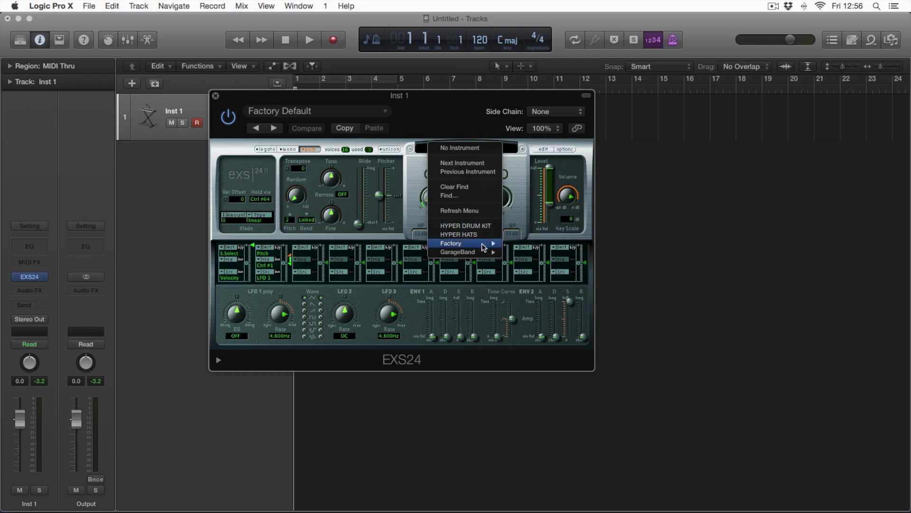
mouse_move(484, 244)
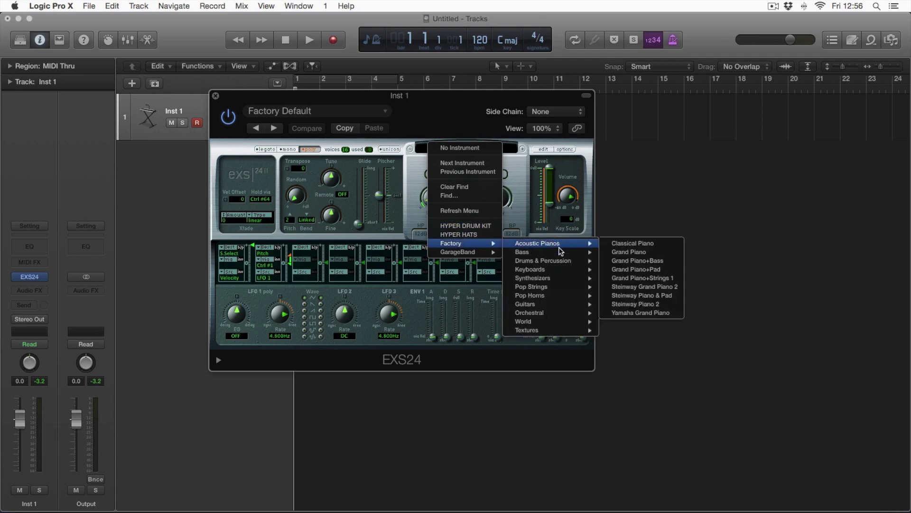
mouse_move(560, 244)
click(635, 244)
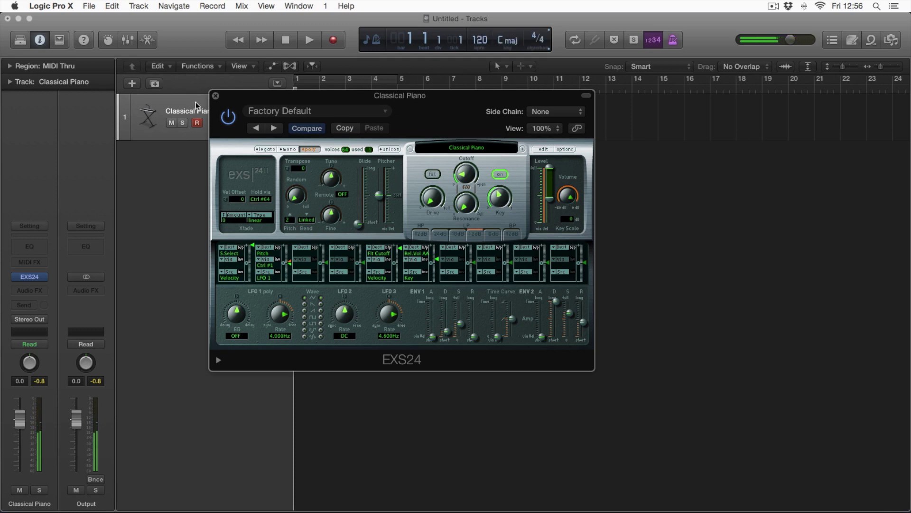
click(215, 96)
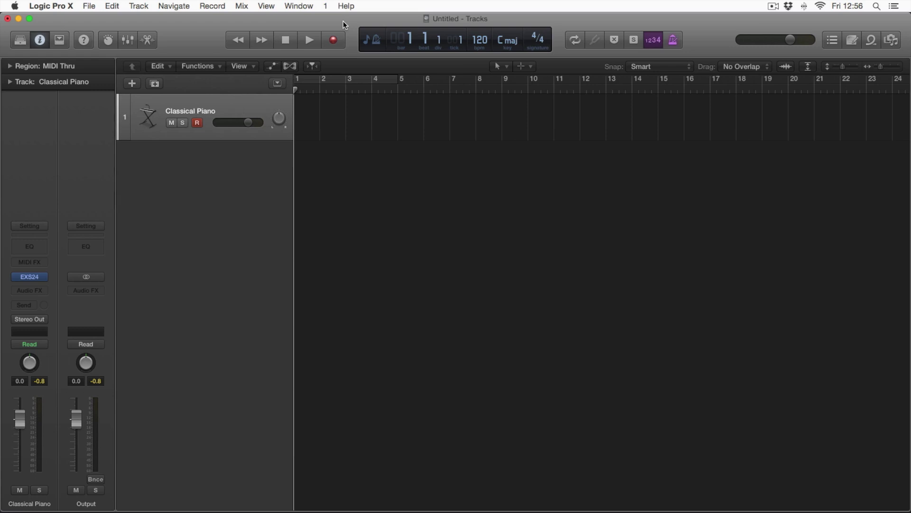
- Turn on the metronome, keep the tempo at 120, and enable cycle over bars 1–5
scroll(329, 77, left, 2)
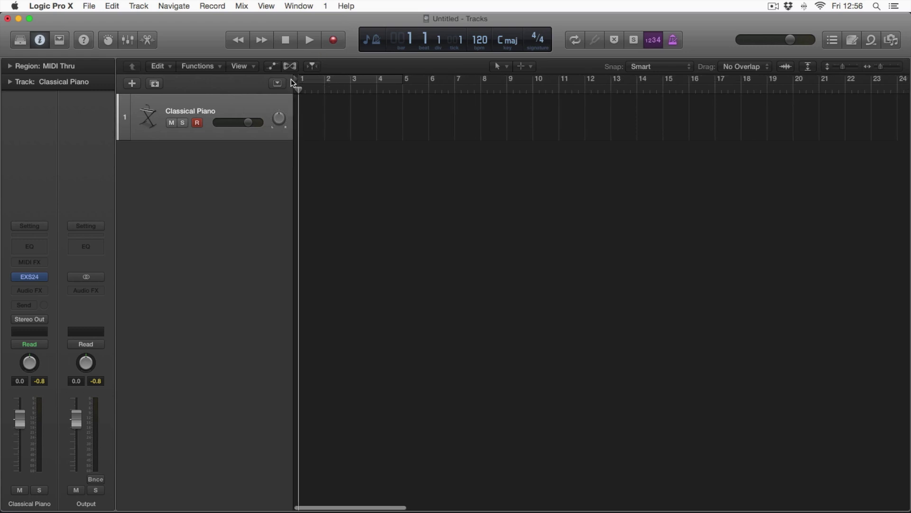
scroll(297, 80, left, 4)
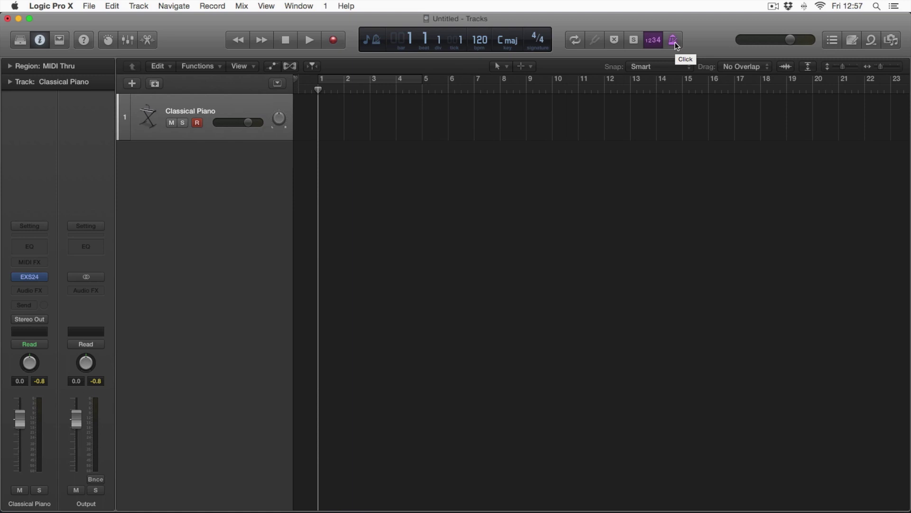
click(678, 46)
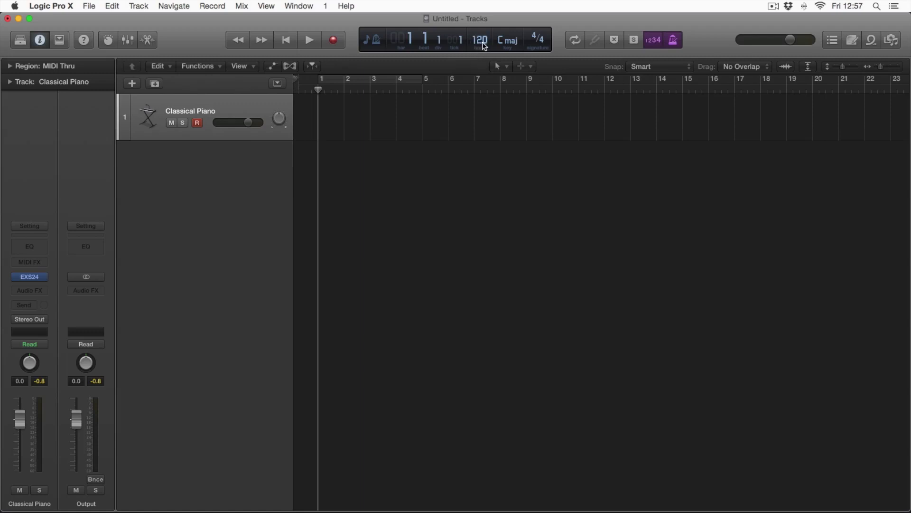
drag(484, 46, 486, 39)
click(375, 84)
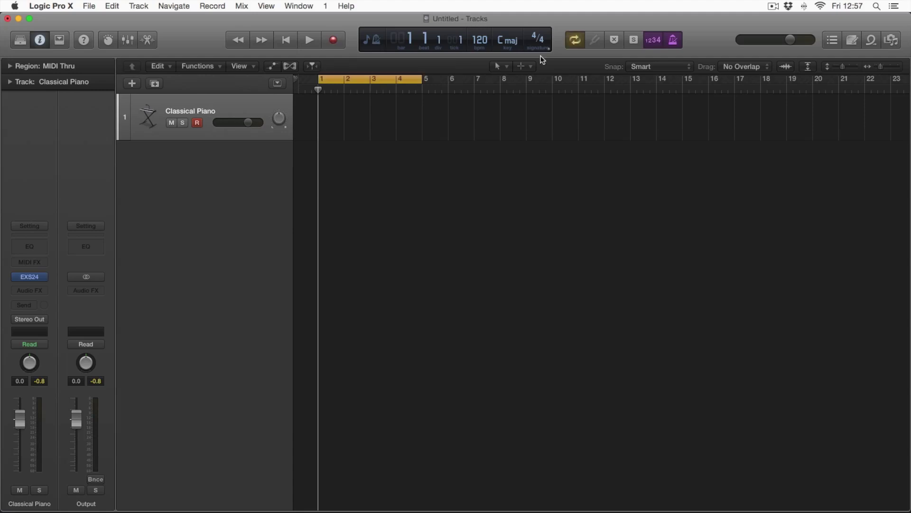
click(388, 80)
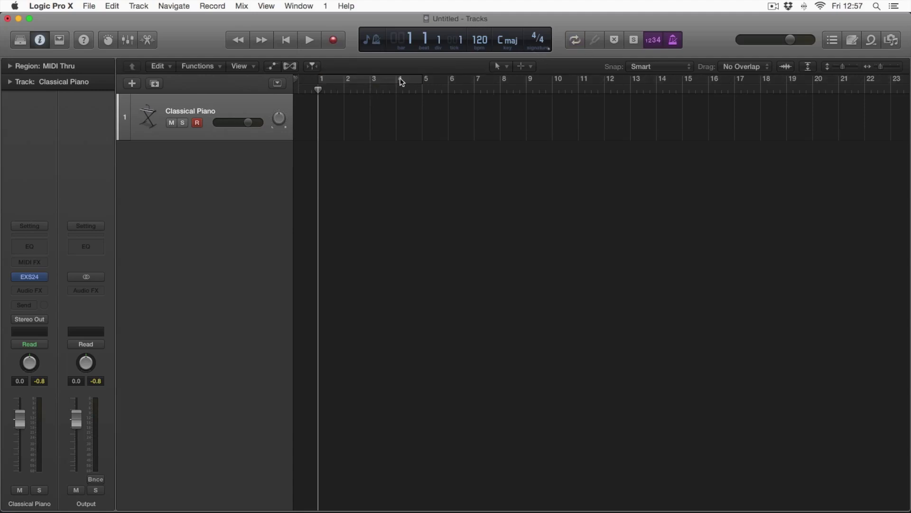
drag(440, 84, 553, 84)
drag(484, 80, 368, 84)
click(368, 84)
click(577, 41)
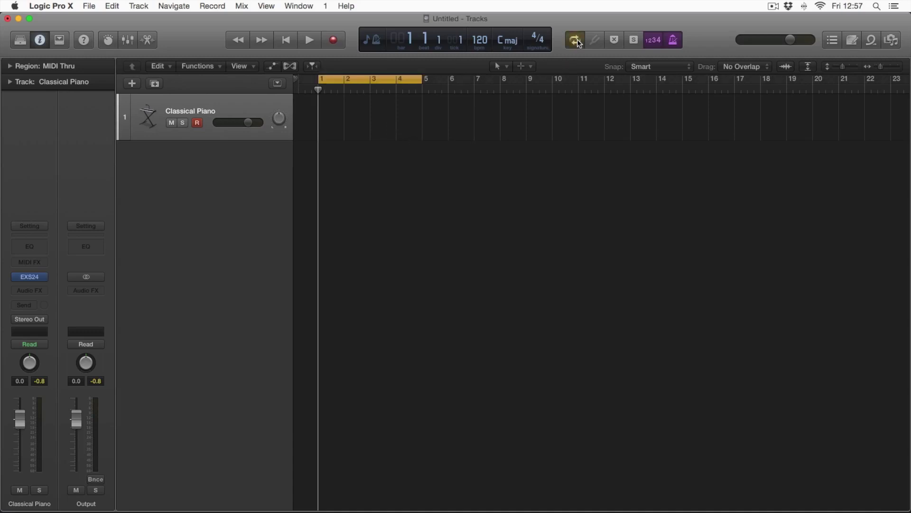
click(575, 40)
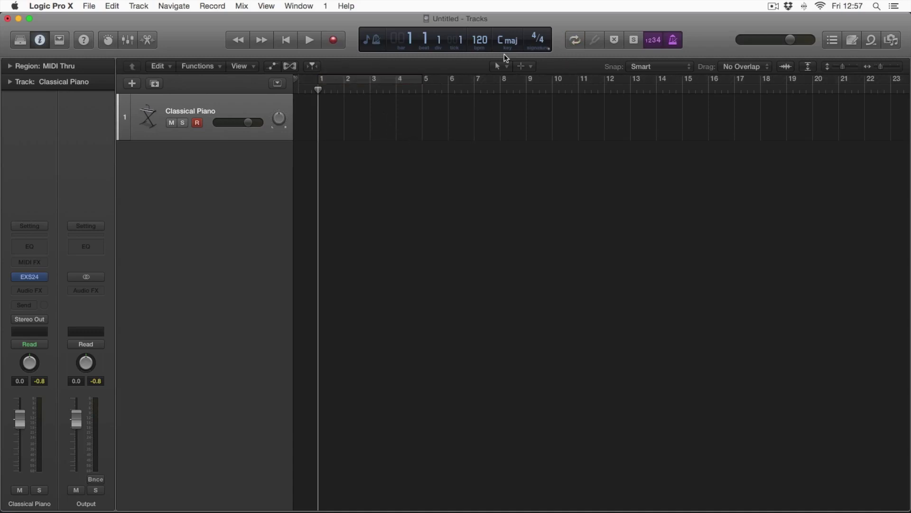
click(362, 82)
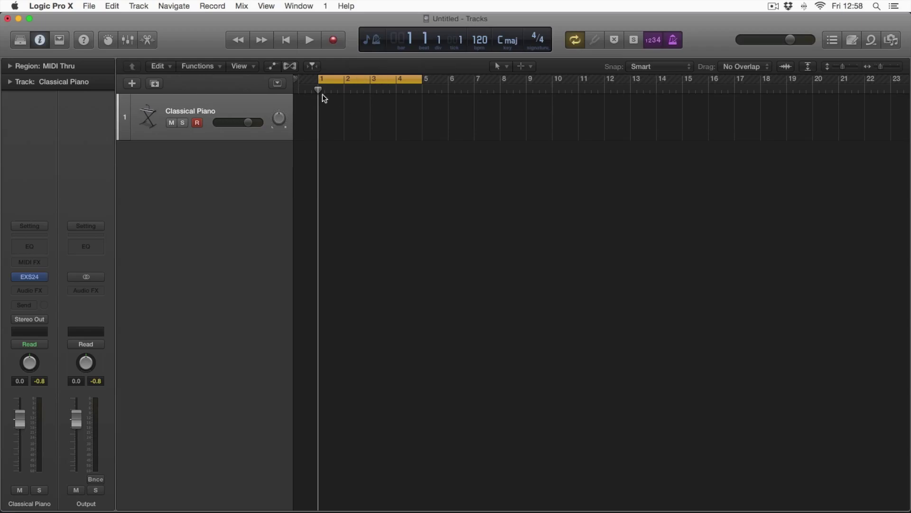
- Record a Classical Piano MIDI take over bars 1–5 and open it in the Piano Roll
click(335, 42)
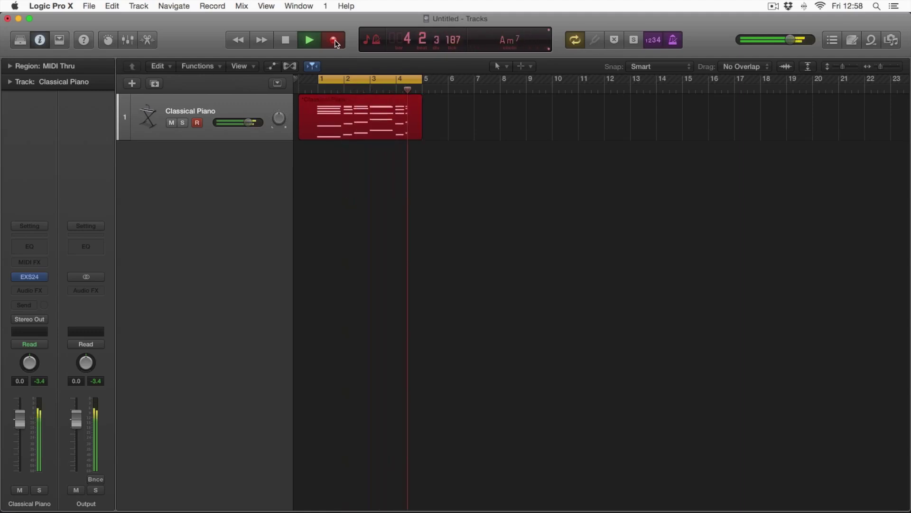
key(space)
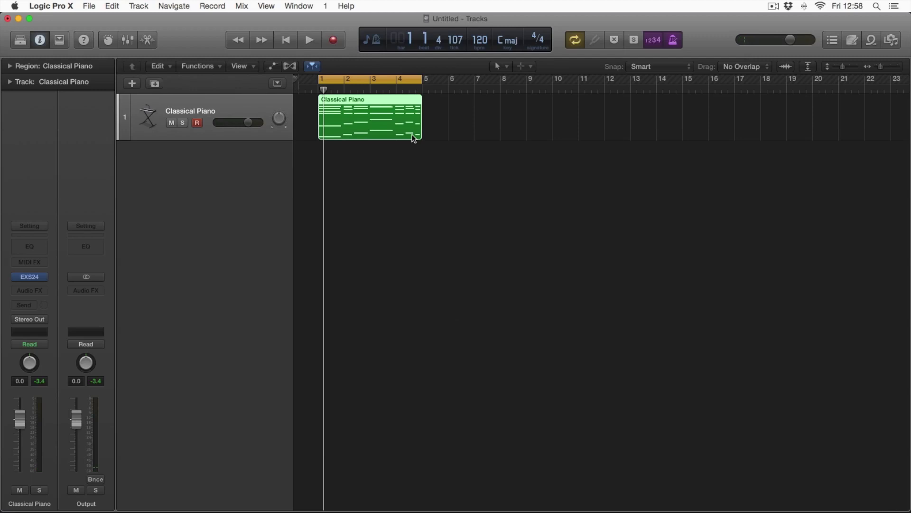
double_click(356, 107)
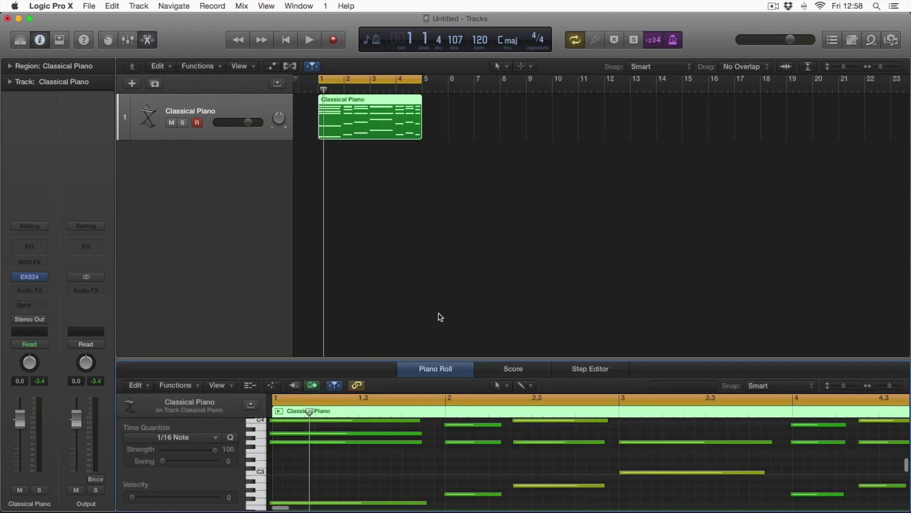
- Enlarge the Piano Roll, fit the whole Classical Piano region in view, and select the first chord
drag(480, 362, 480, 153)
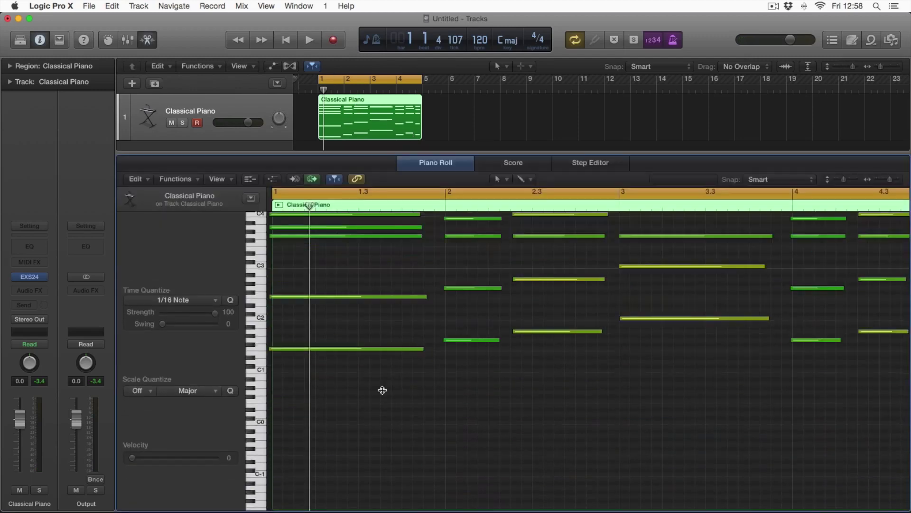
scroll(382, 390, up, 5)
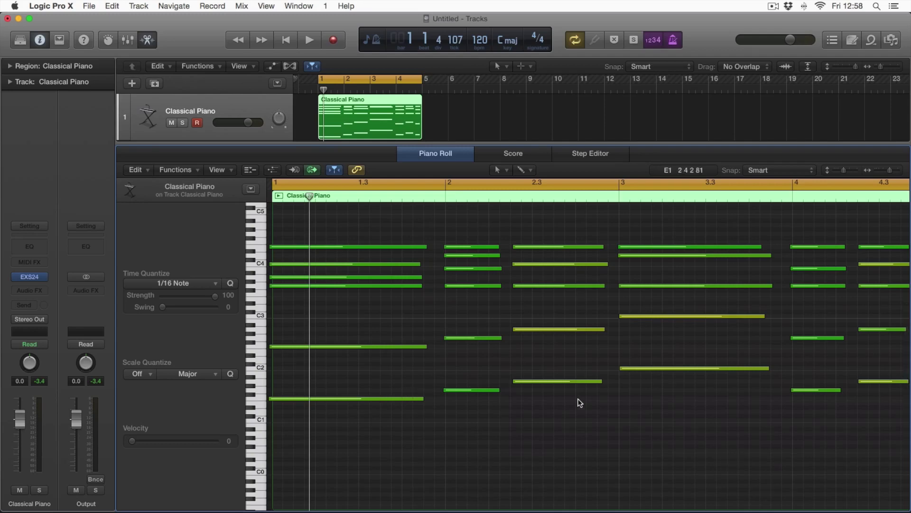
scroll(576, 400, left, 5)
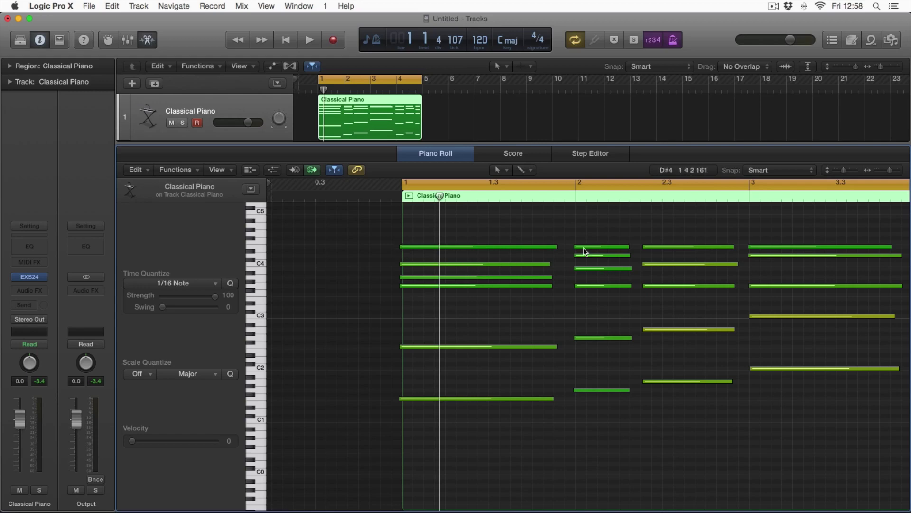
click(876, 172)
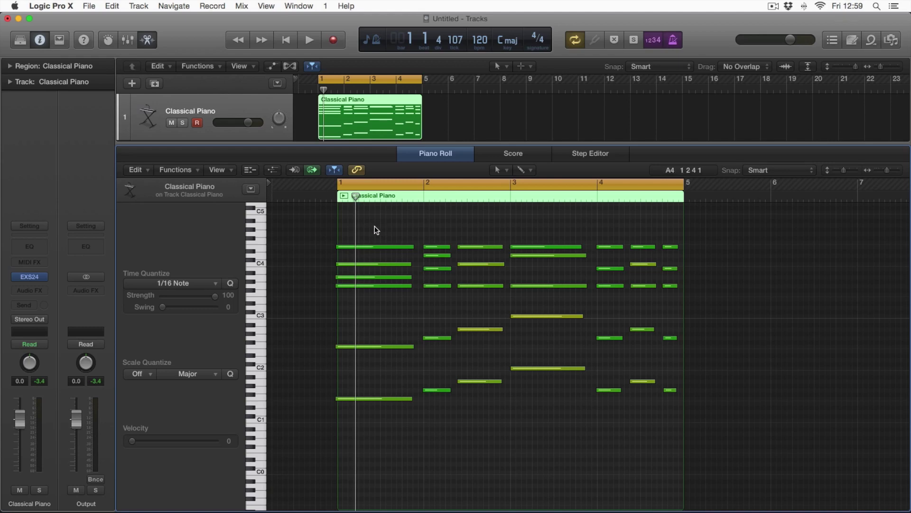
drag(374, 226, 443, 275)
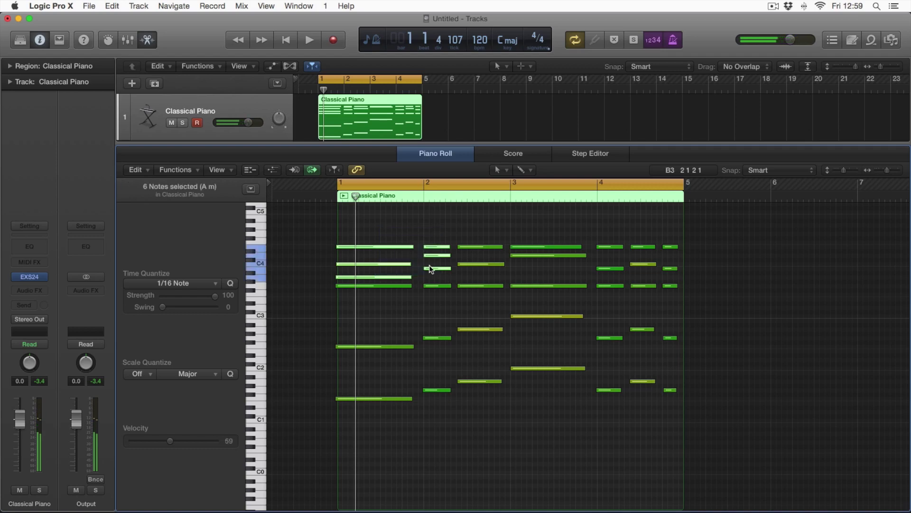
- Check each note of the first chord and turn on MIDI Out so clicked notes sound
click(401, 226)
click(402, 246)
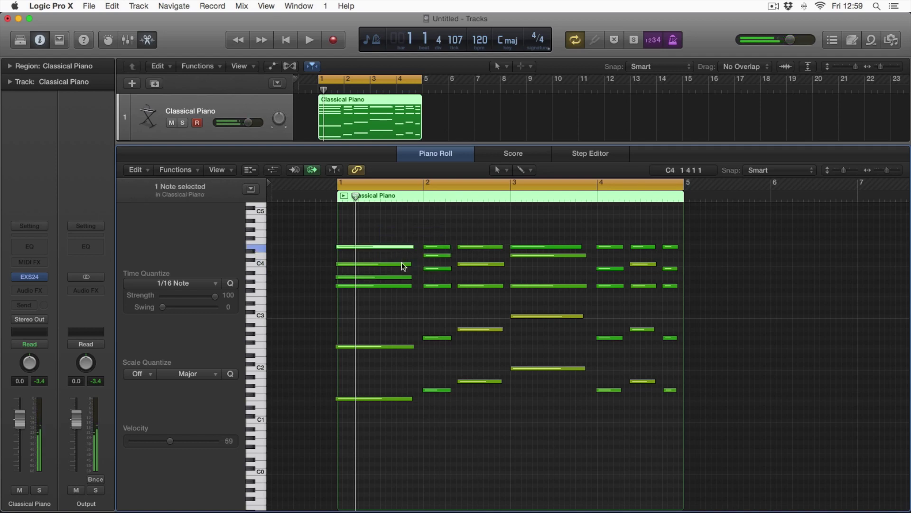
click(402, 263)
click(398, 277)
click(399, 285)
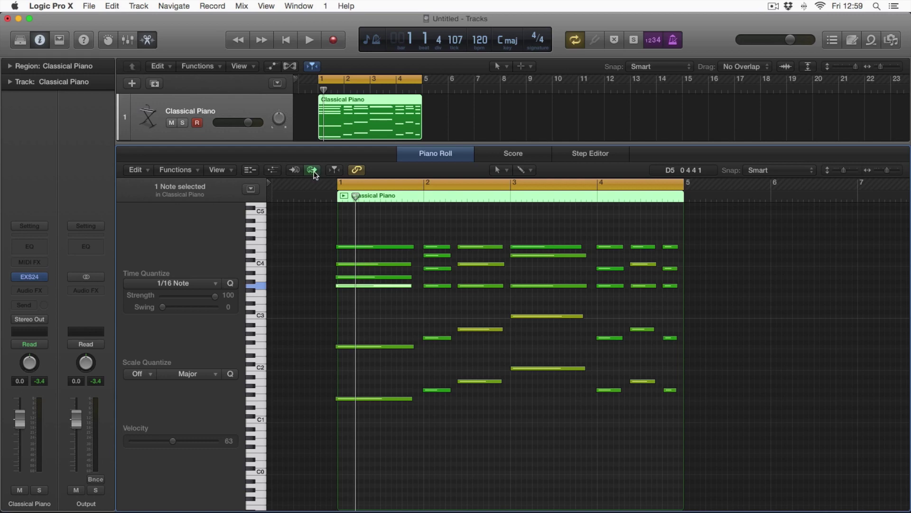
click(394, 245)
click(393, 264)
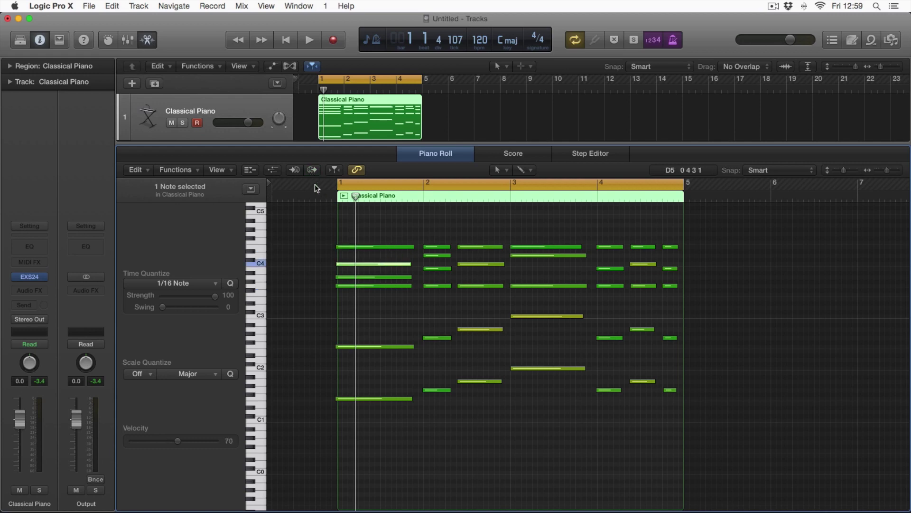
click(386, 246)
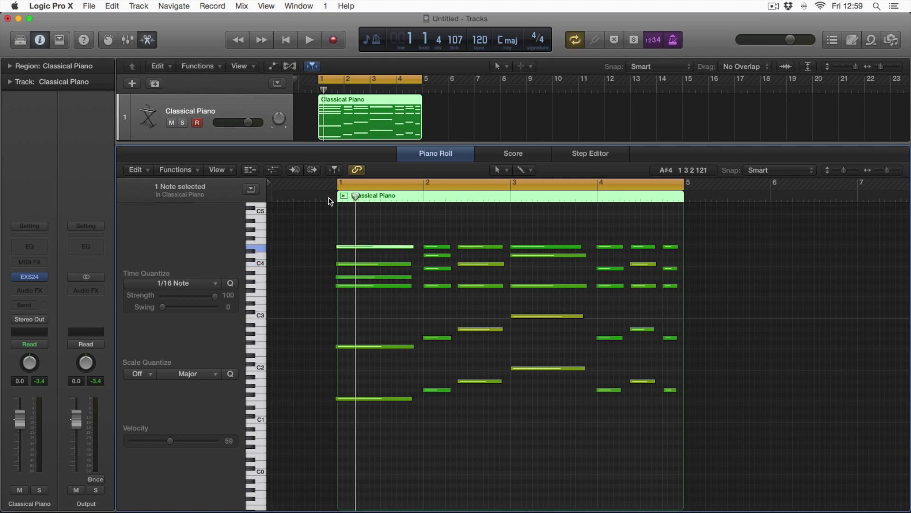
click(315, 169)
click(382, 246)
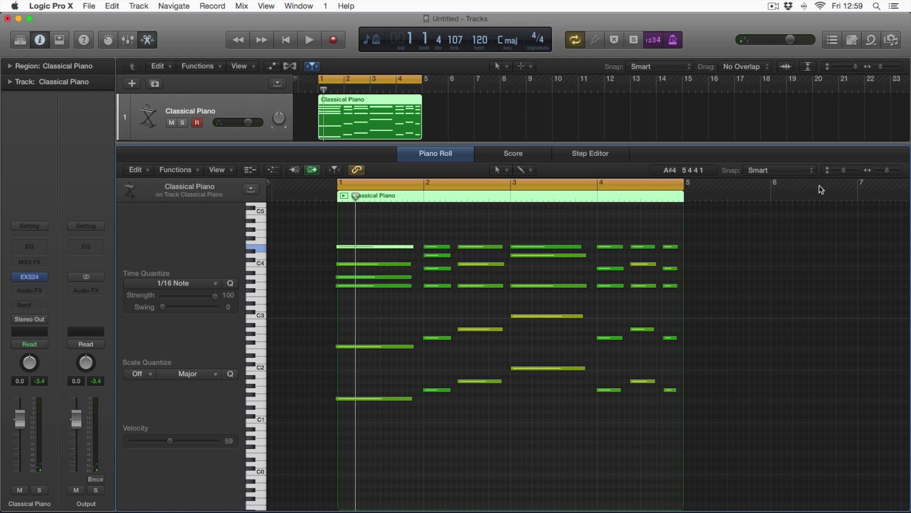
- Keep the Time Quantize value at 1/16 Note with the whole region in view
scroll(899, 176, up, 5)
scroll(814, 215, left, 2)
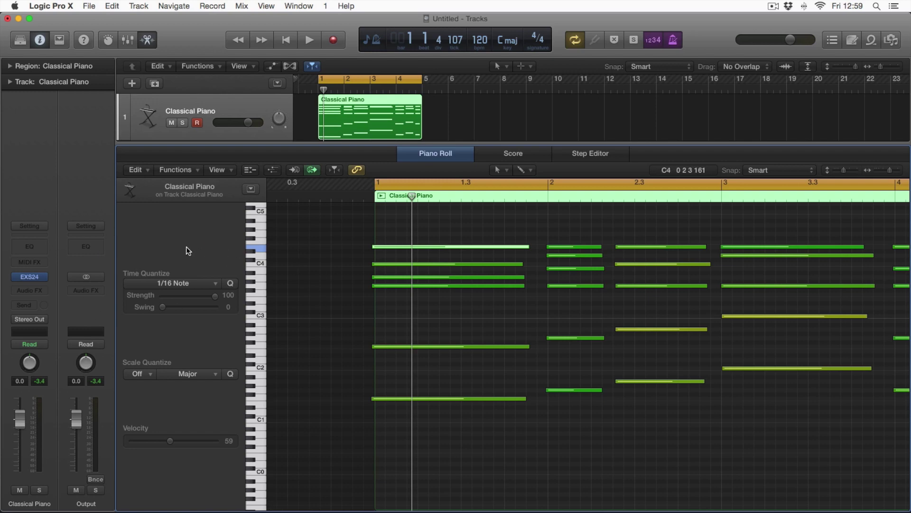
click(217, 283)
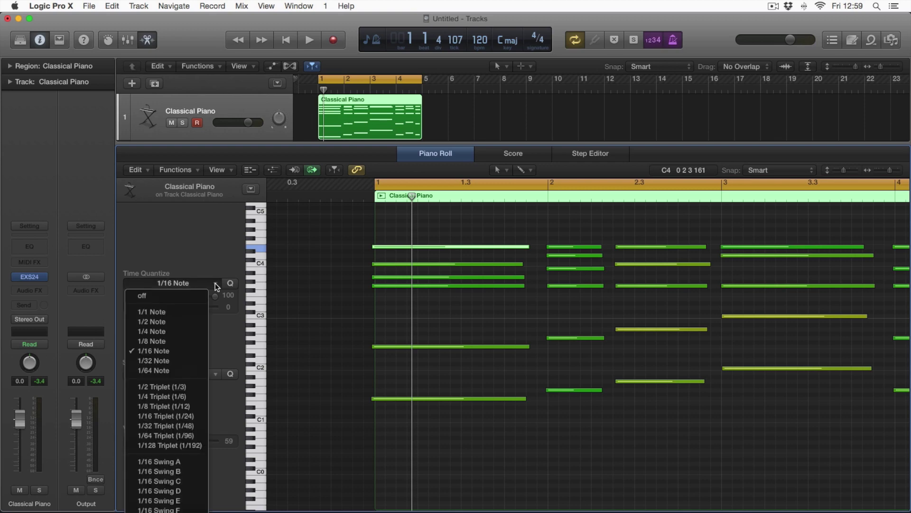
click(210, 229)
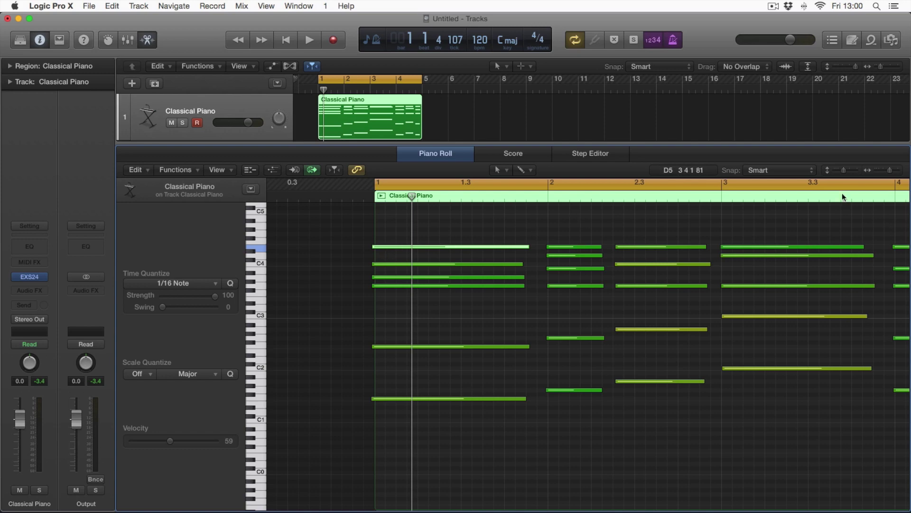
click(876, 171)
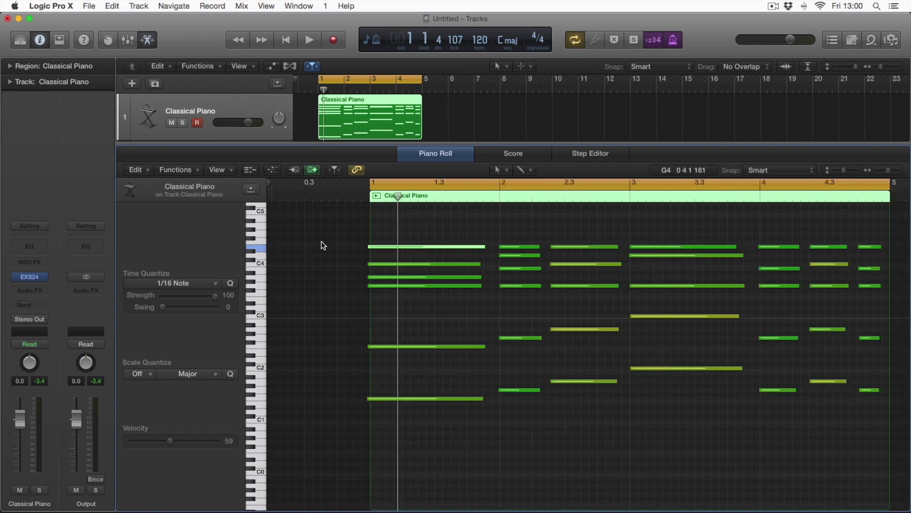
click(178, 283)
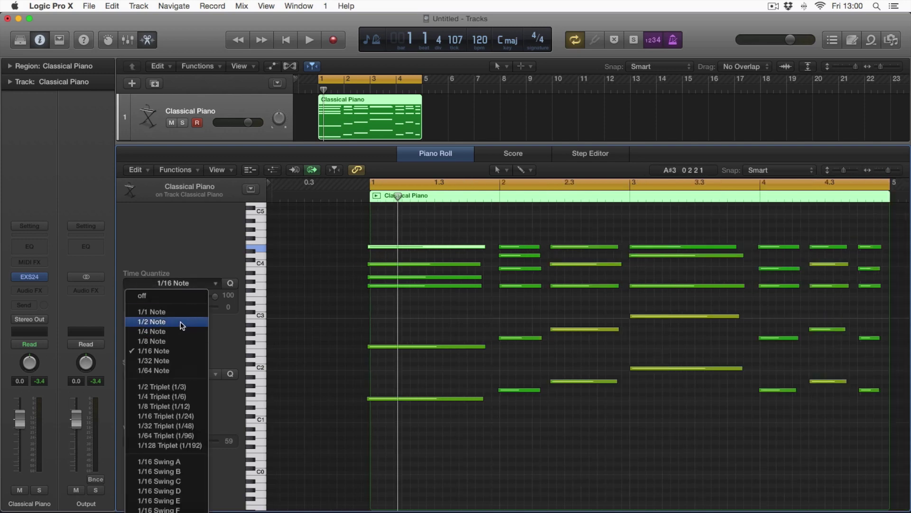
click(344, 279)
- Try 1/2 and 1/8 Note quantize values, then return Time Quantize to 1/16 Note
scroll(209, 283, up, 3)
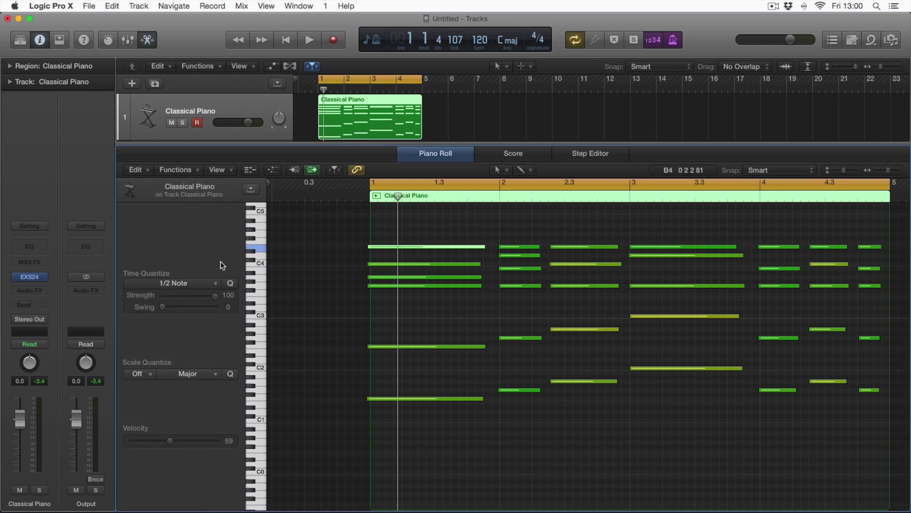
click(230, 286)
click(204, 283)
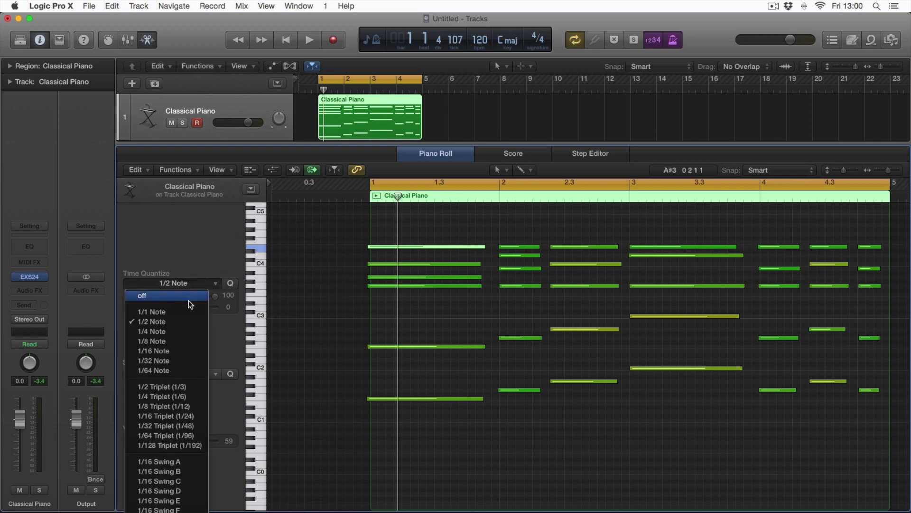
click(186, 339)
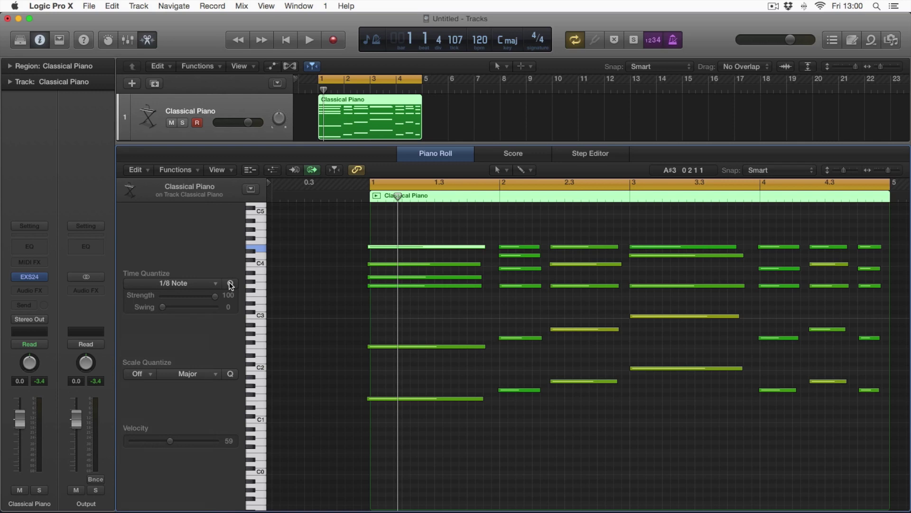
click(185, 285)
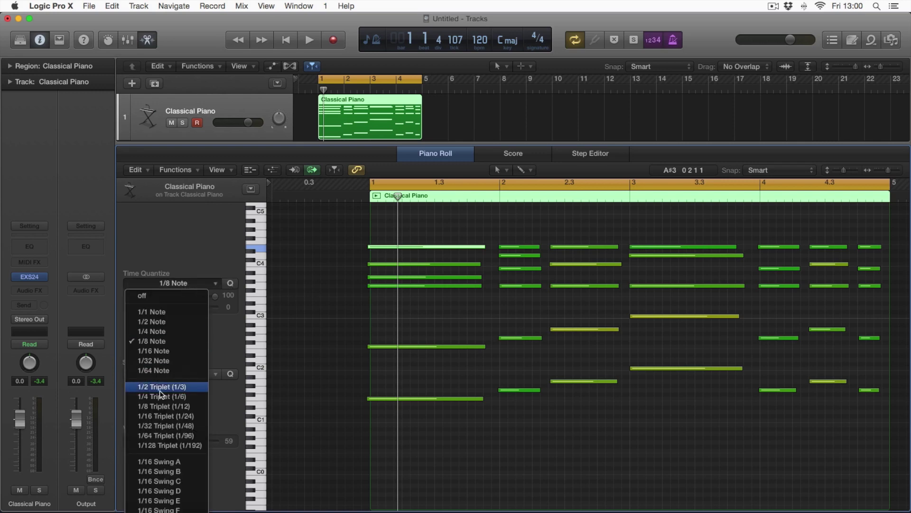
click(185, 356)
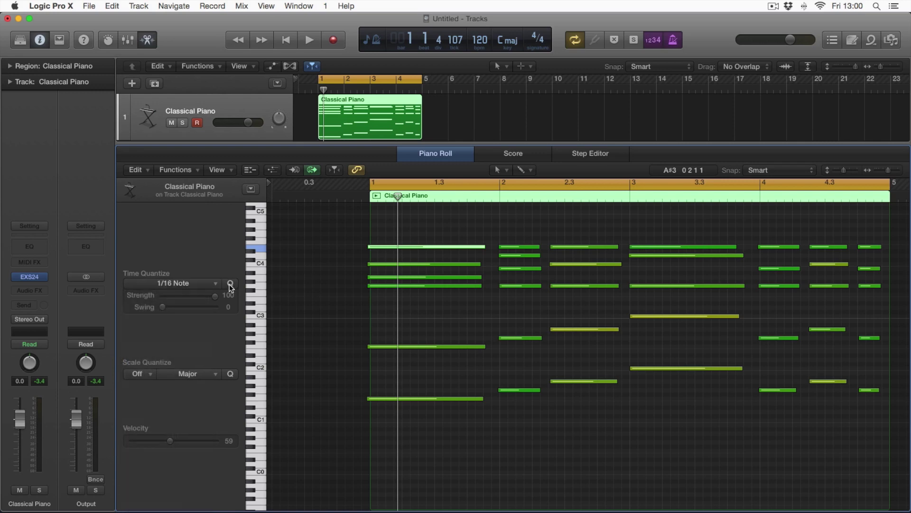
- Quantize the first chord's top note onto bar 1, then select and deselect all notes
click(451, 247)
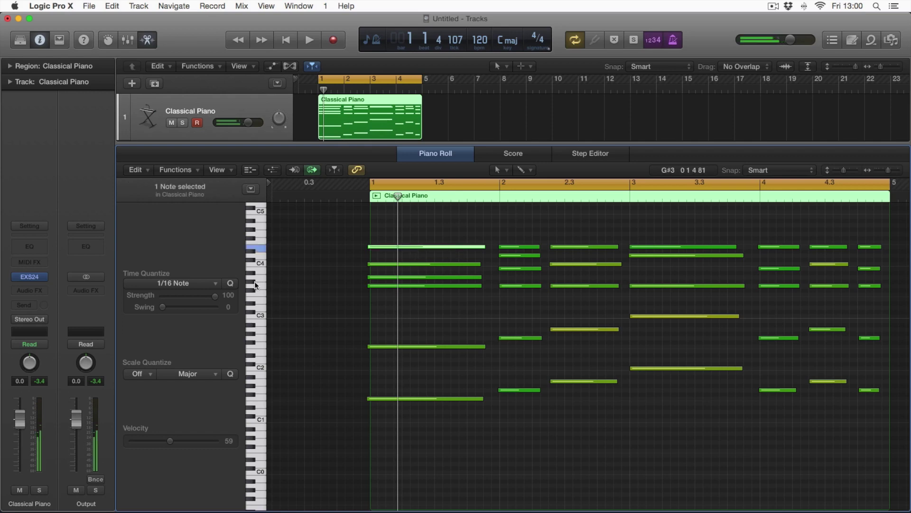
click(230, 283)
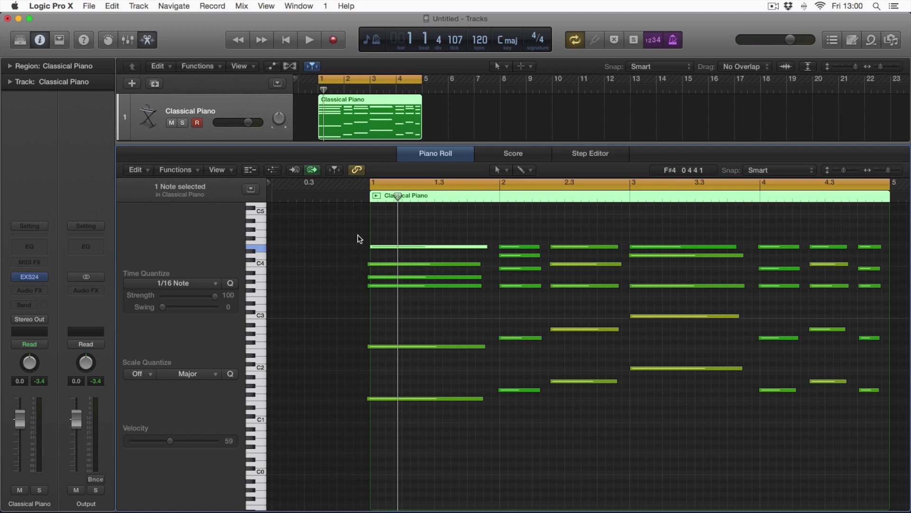
click(329, 295)
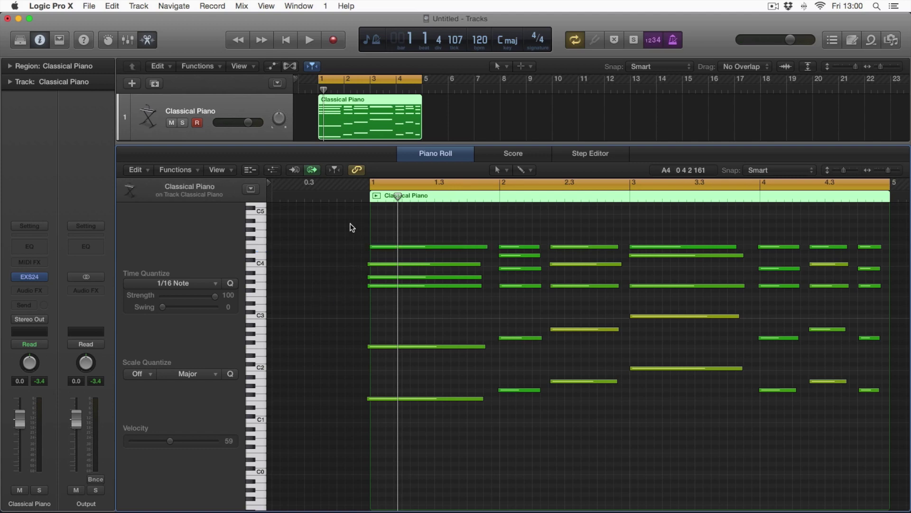
drag(351, 225, 815, 403)
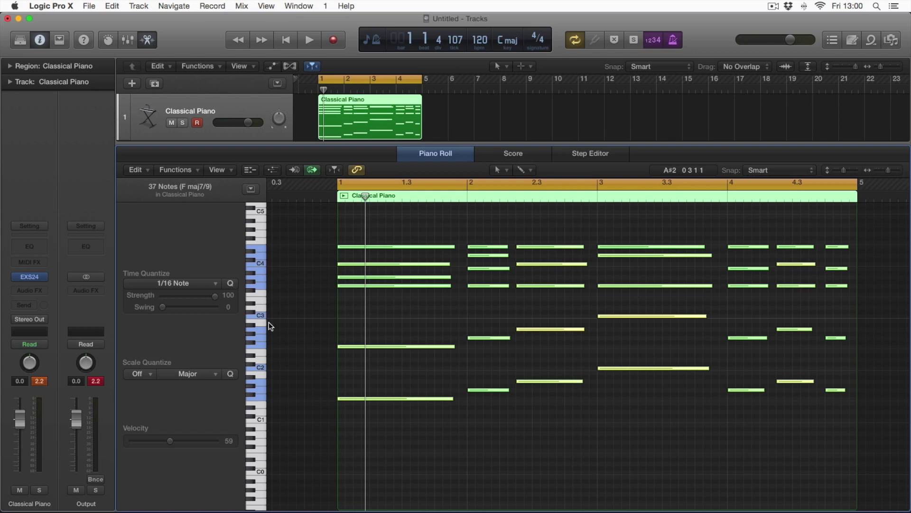
click(318, 312)
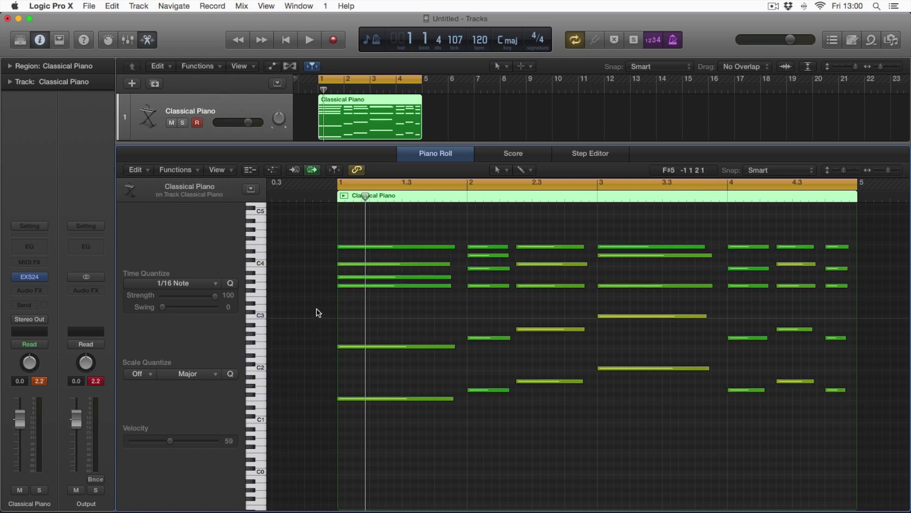
key(space)
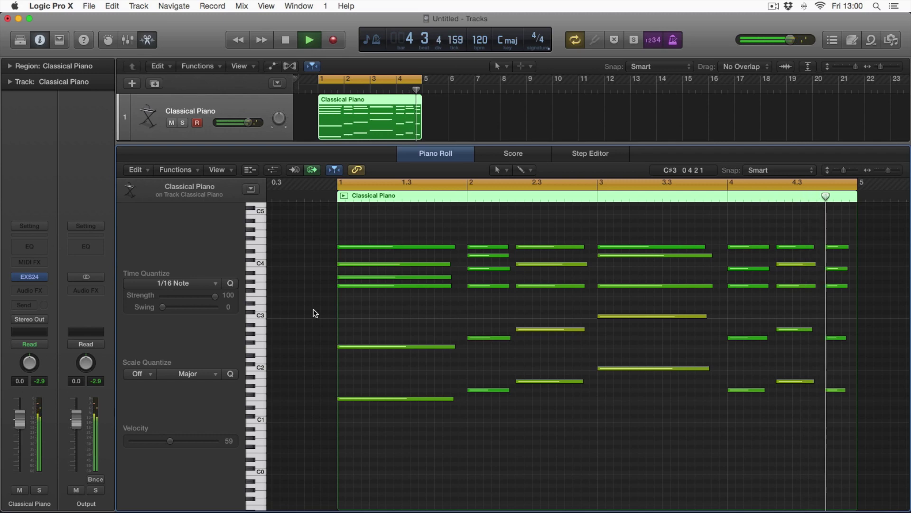
key(space)
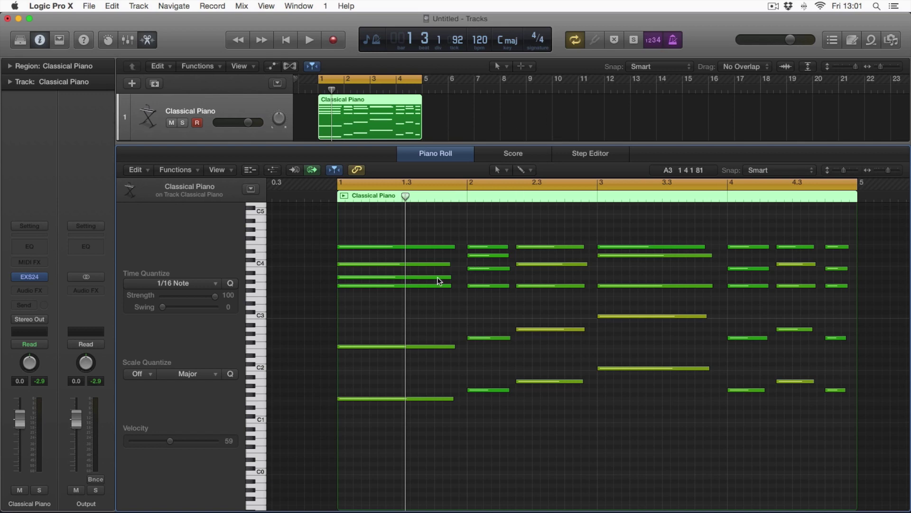
- Audition notes at bars 1–3, then show the Note Velocity lane below the notes
mouse_move(439, 281)
click(484, 285)
click(538, 286)
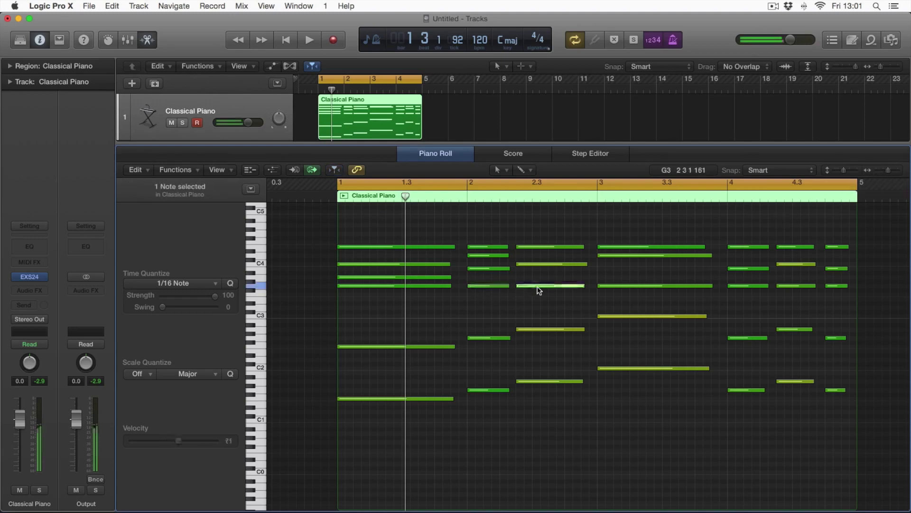
click(622, 286)
click(611, 256)
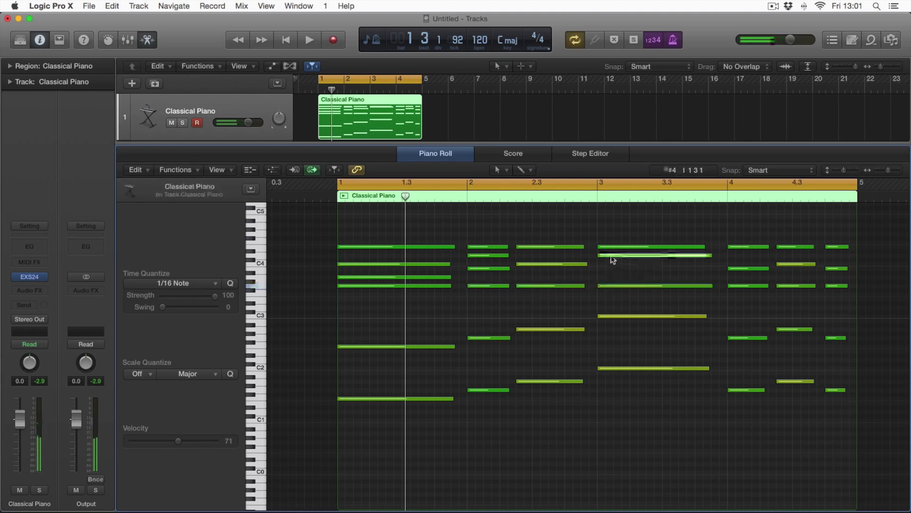
click(605, 247)
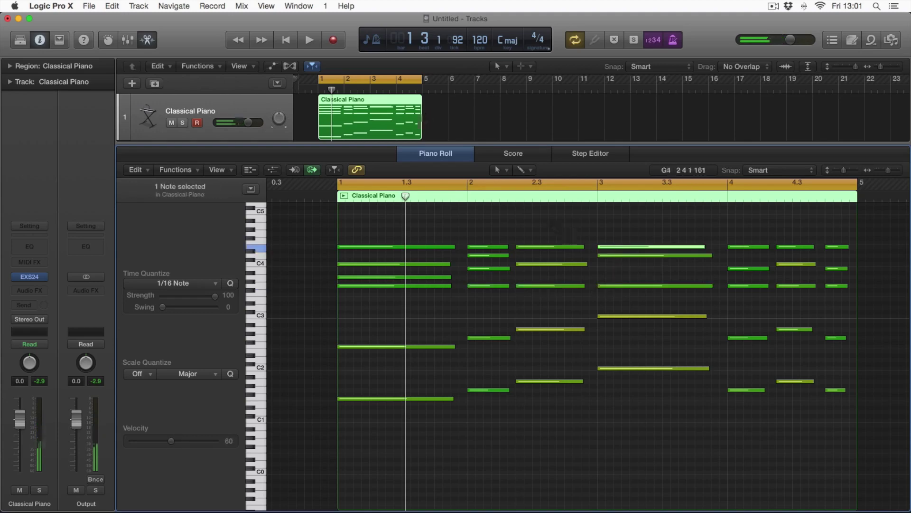
click(420, 285)
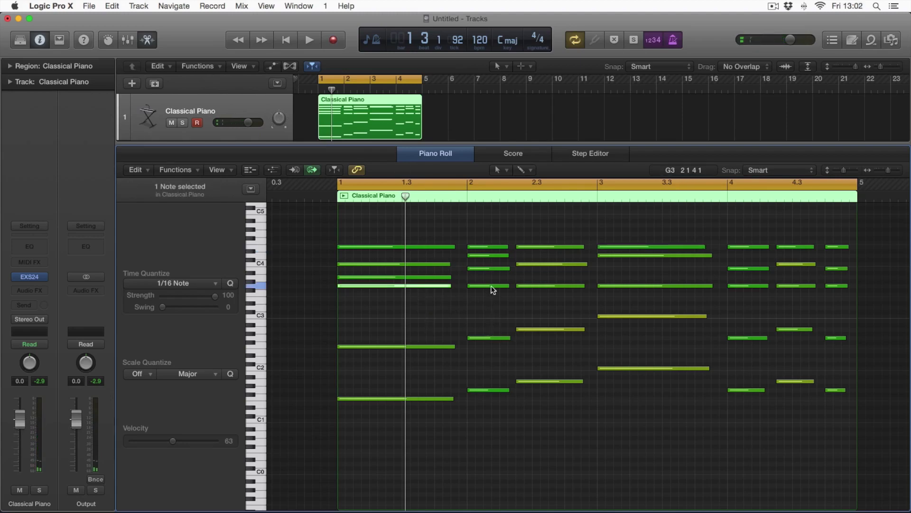
click(491, 286)
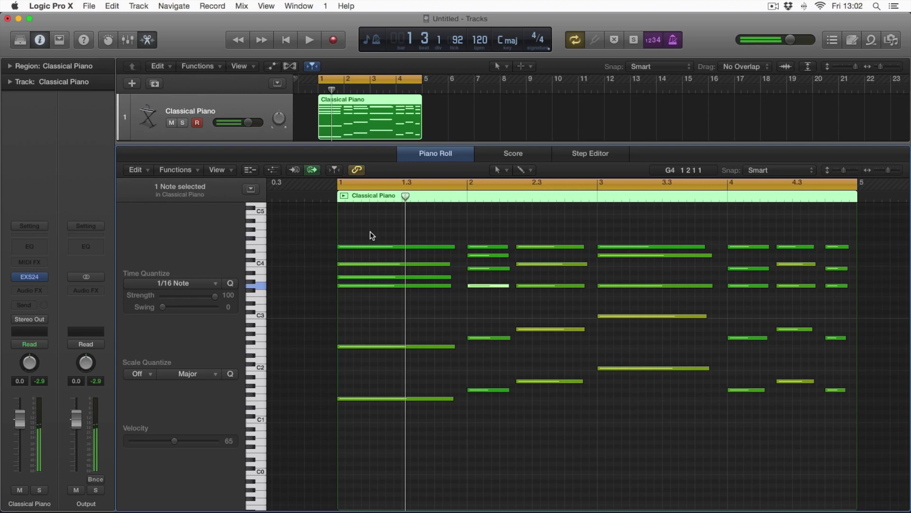
click(273, 169)
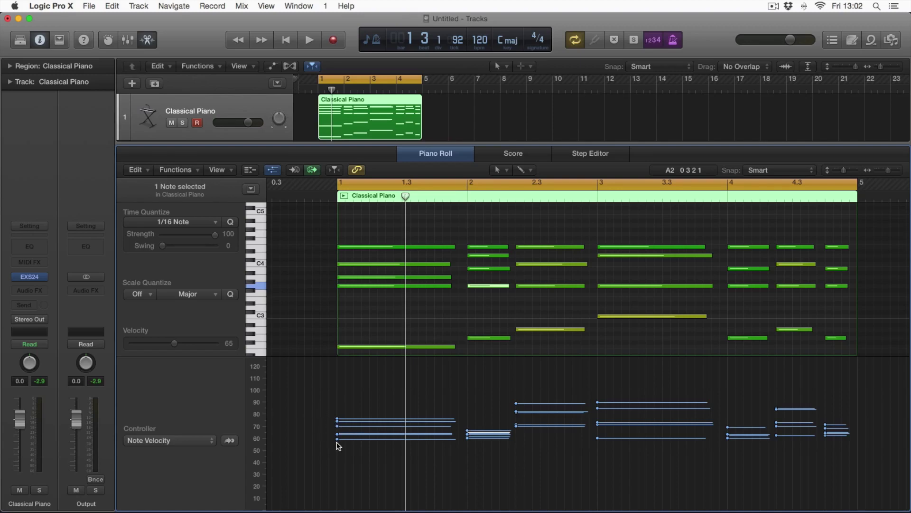
- Experiment with the bar-2 D4 note's velocity, raising it to 80 then dropping it to 4
click(364, 401)
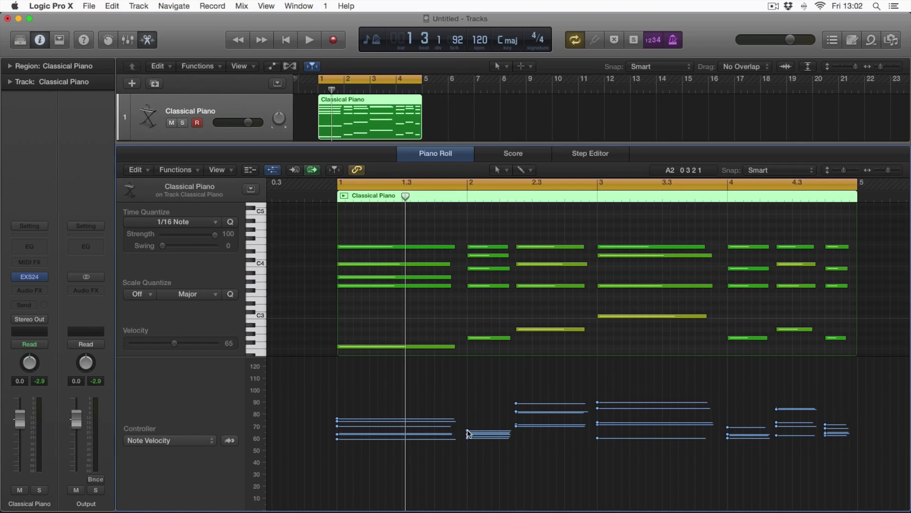
drag(468, 433, 468, 415)
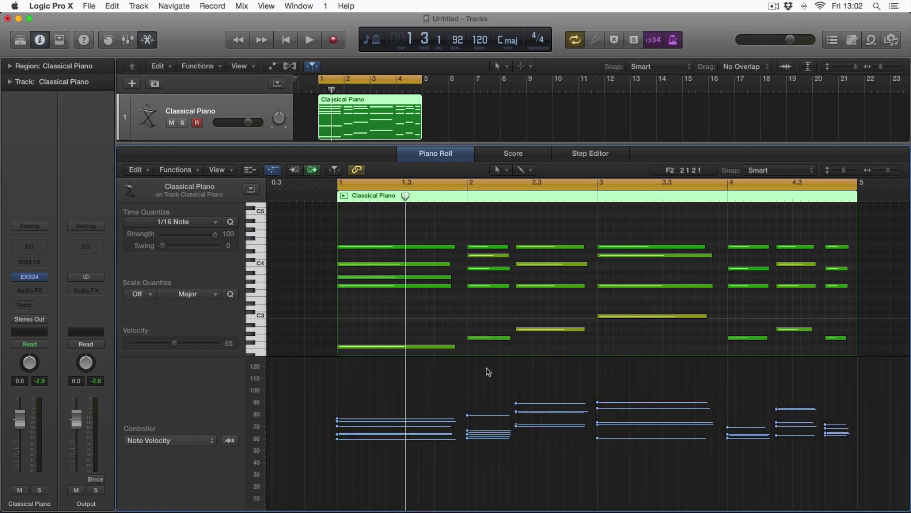
click(493, 255)
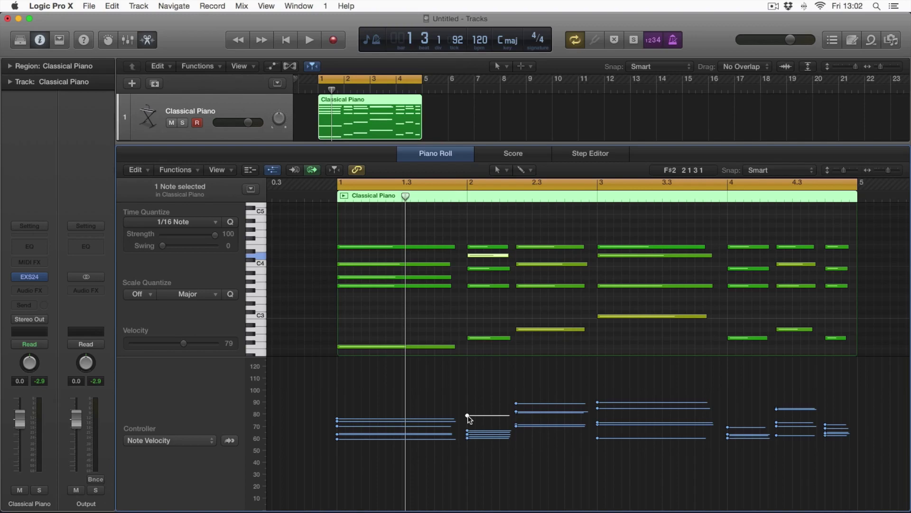
drag(468, 416, 470, 509)
click(478, 321)
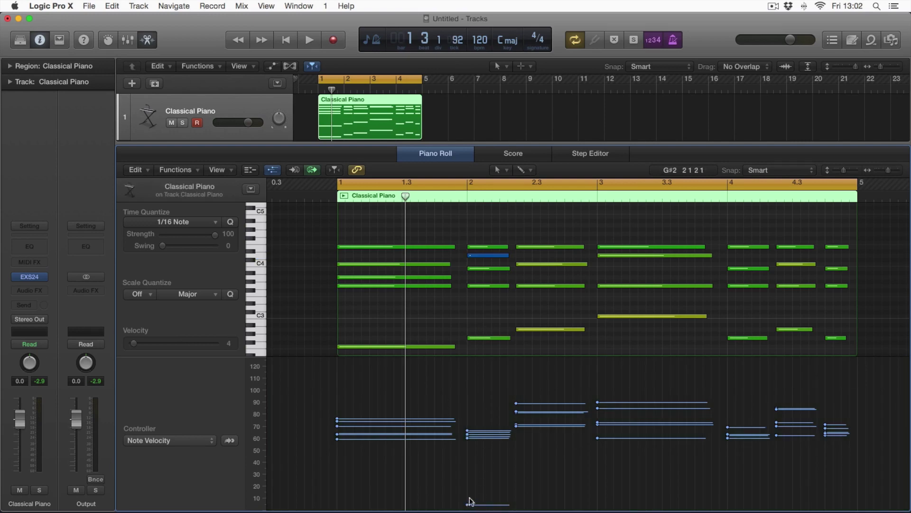
- Raise the quiet bar-2 note's velocity to 126, then bring it back to about 74
click(489, 257)
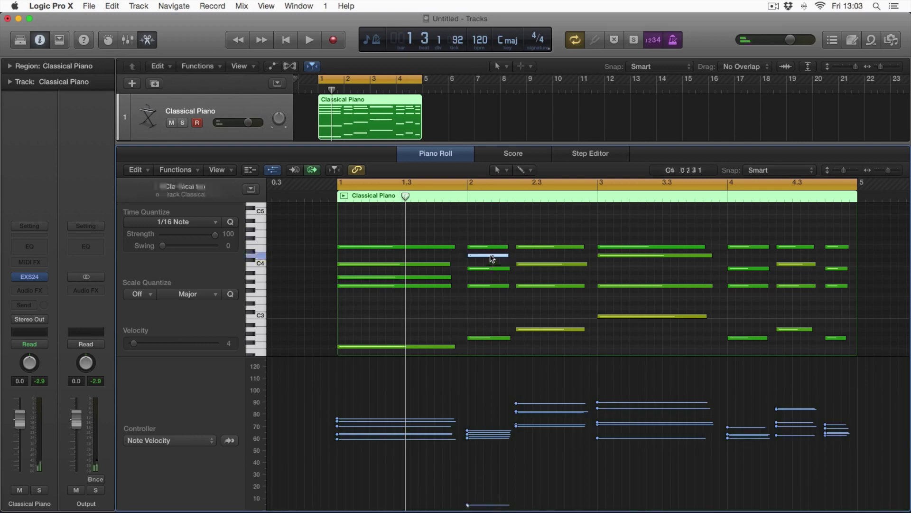
drag(467, 504, 464, 358)
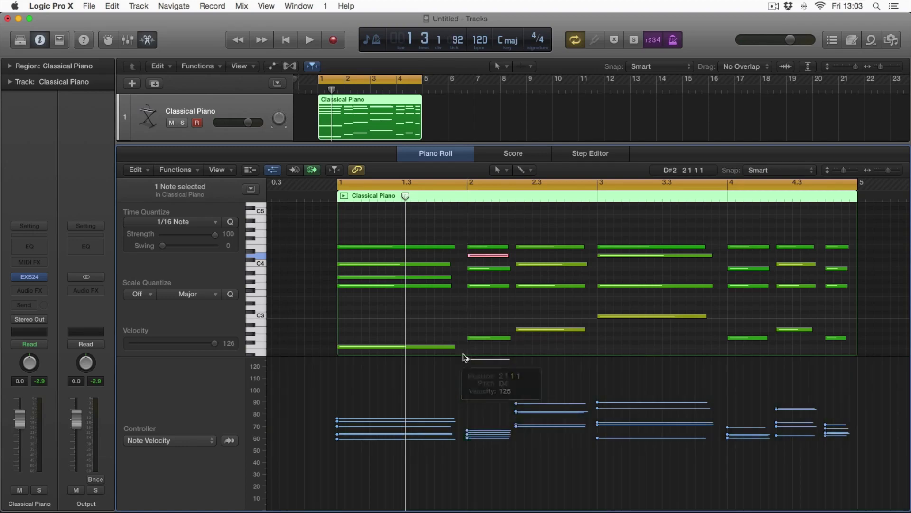
click(482, 276)
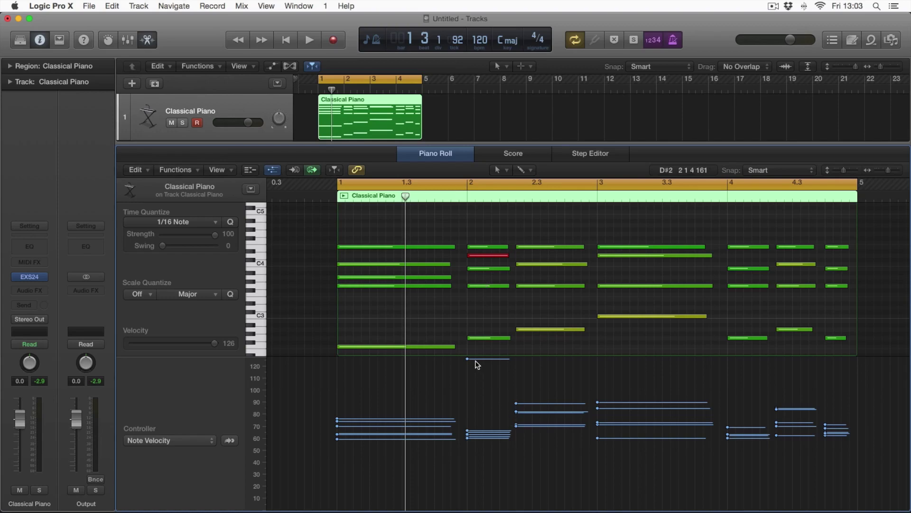
drag(466, 359, 467, 421)
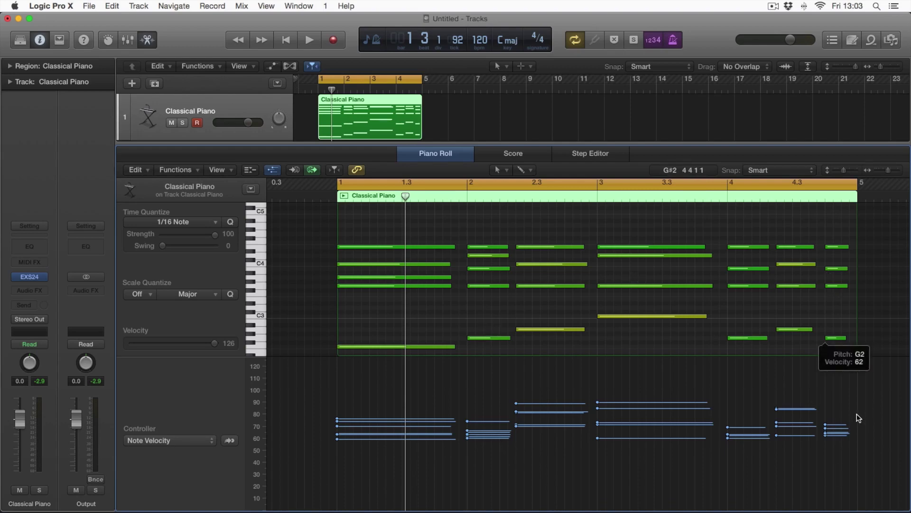
- Draw a straight velocity line from the region end back to bar 1 at 84
drag(850, 409, 337, 409)
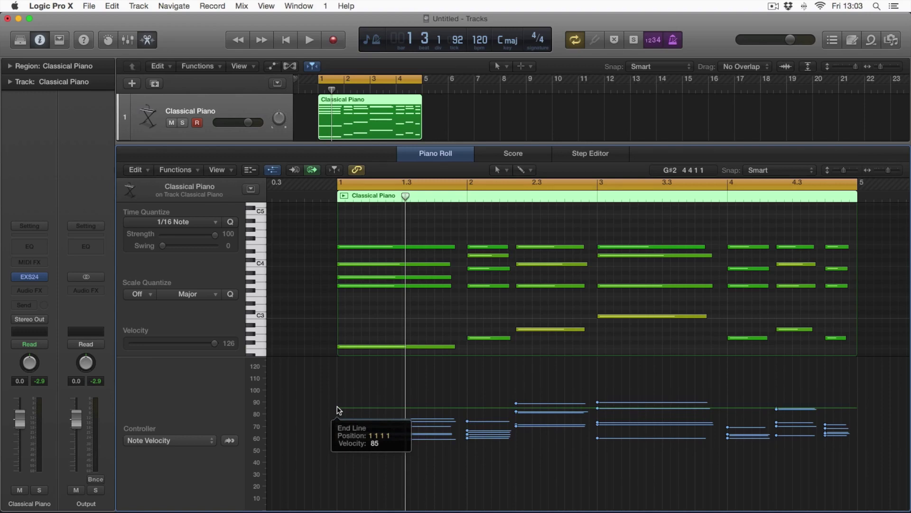
drag(337, 406, 324, 411)
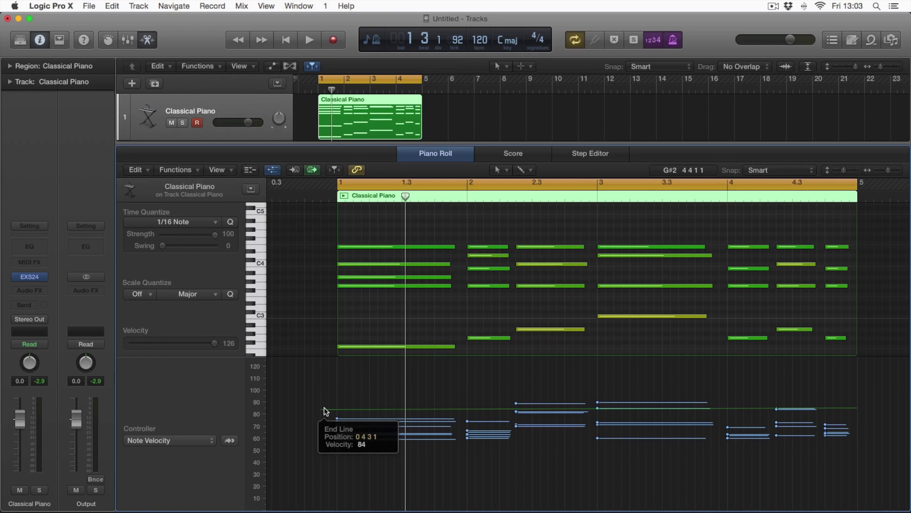
drag(324, 411, 325, 409)
click(412, 425)
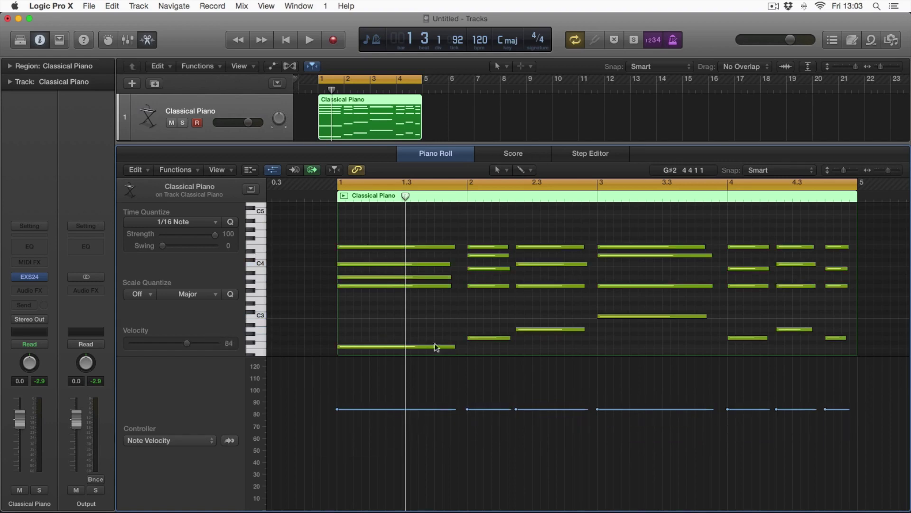
- Hide the velocity lane below the Piano Roll notes
scroll(316, 299, down, 3)
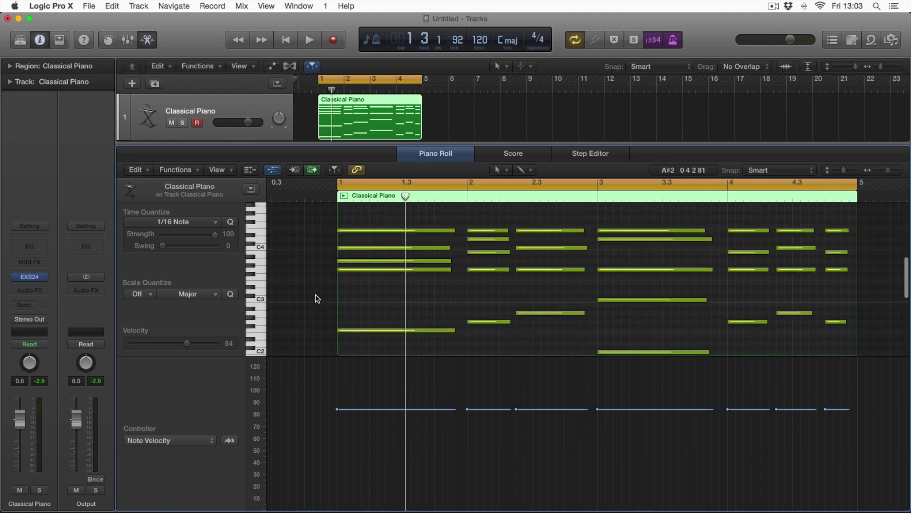
scroll(316, 299, down, 4)
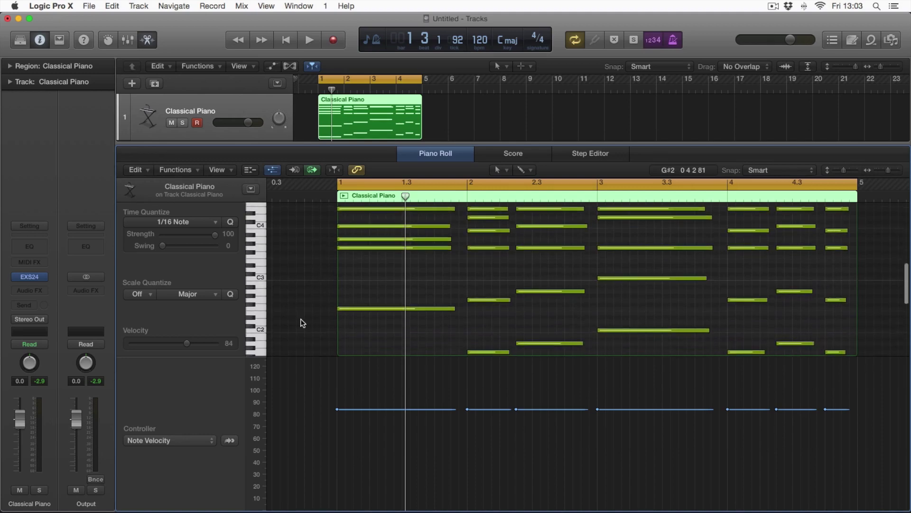
scroll(355, 238, down, 1)
scroll(355, 238, up, 2)
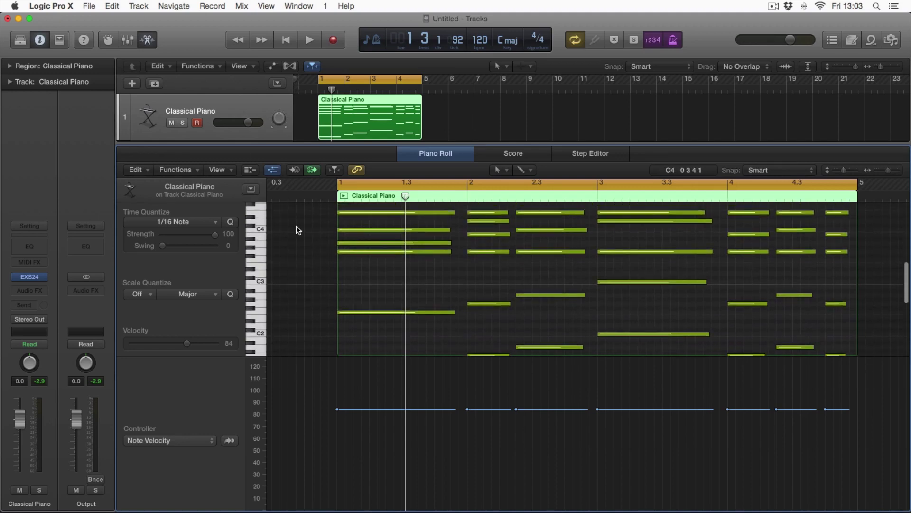
click(272, 170)
scroll(341, 339, up, 6)
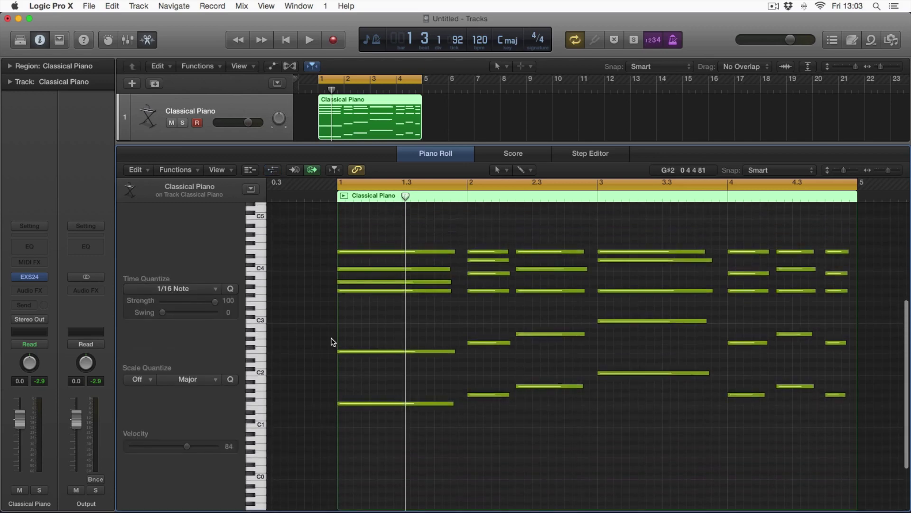
- Play the Classical Piano region from bar 1 twice, stopping after each pass
key(space)
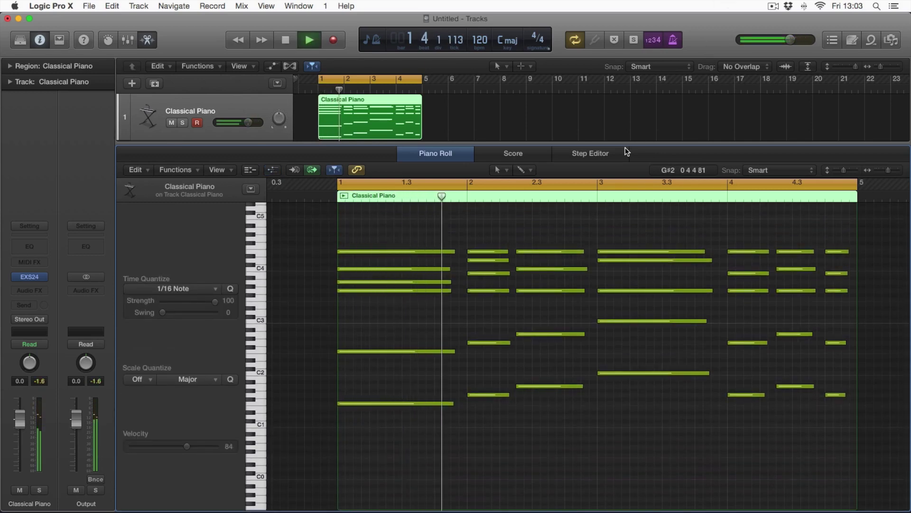
key(space)
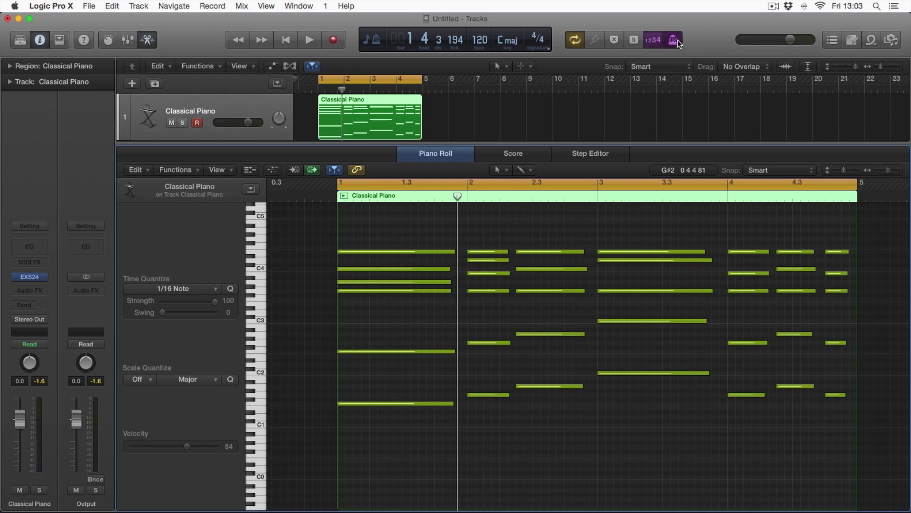
key(space)
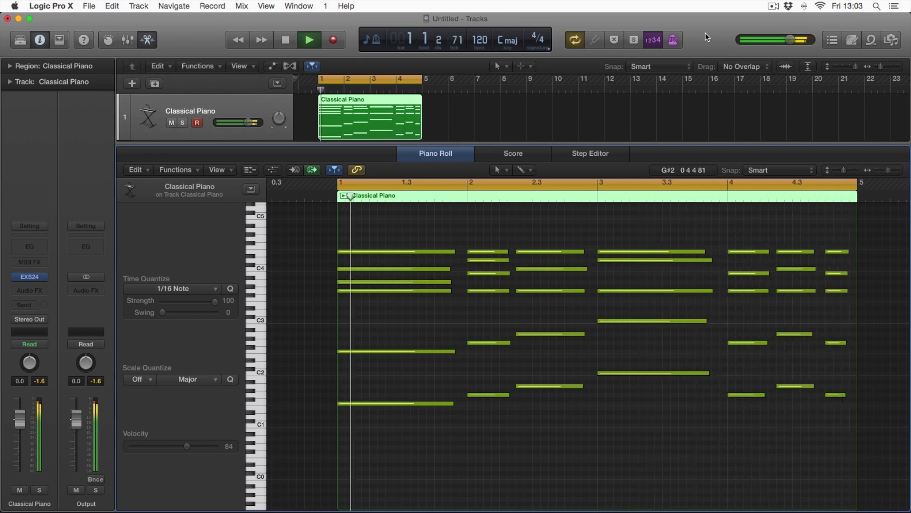
key(space)
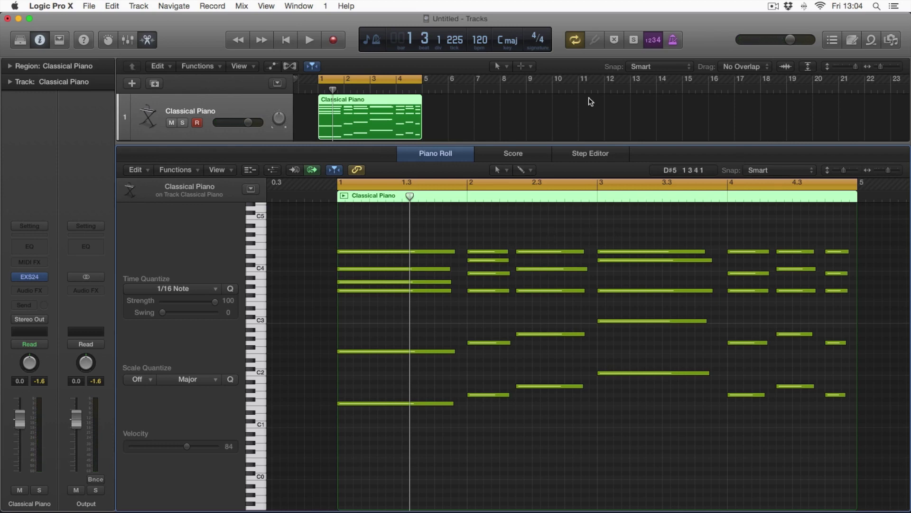
- Shorten the first chord's top note to end with the other notes, then close the Piano Roll
click(511, 115)
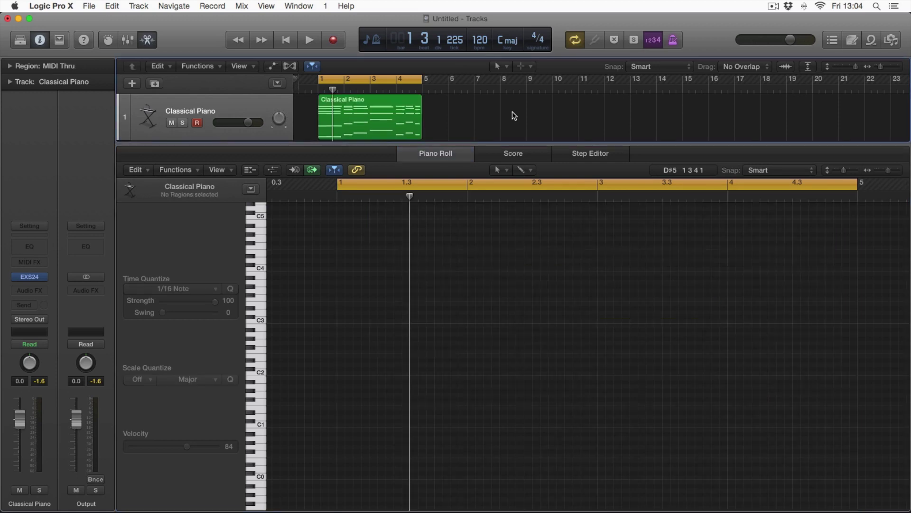
click(393, 130)
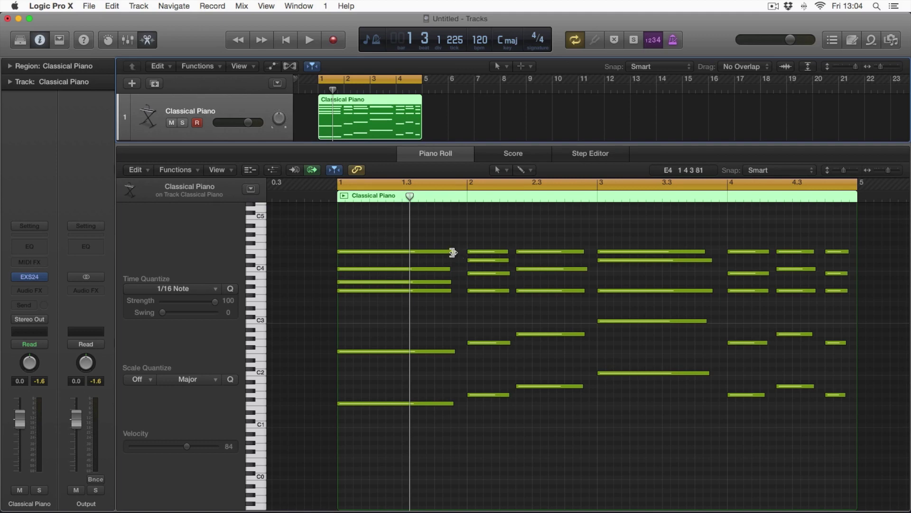
drag(453, 251, 450, 252)
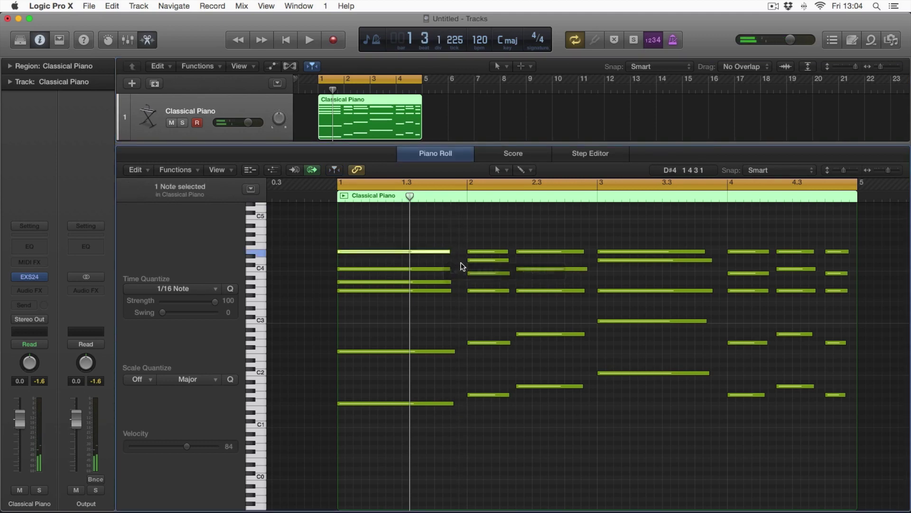
click(148, 42)
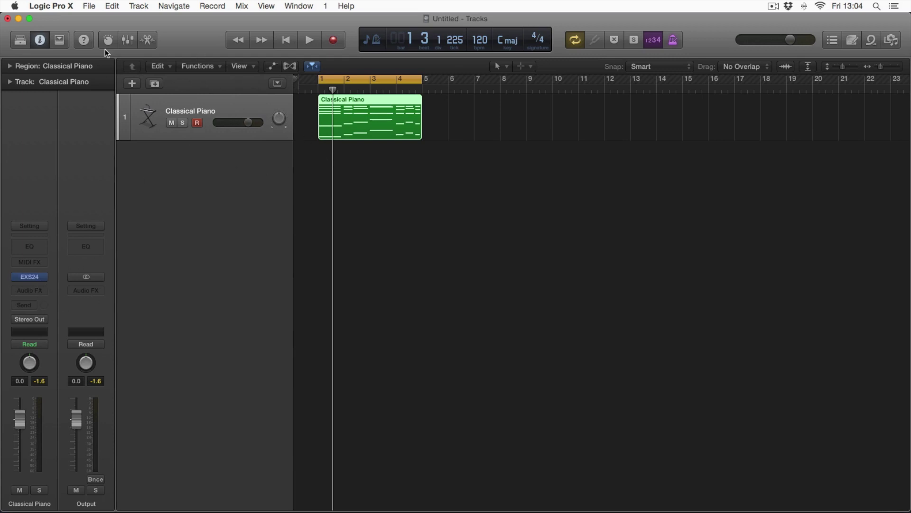
- Load the Factory > Orchestral > Strings > String Ensemble patch into the track's EXS24 sampler
click(29, 277)
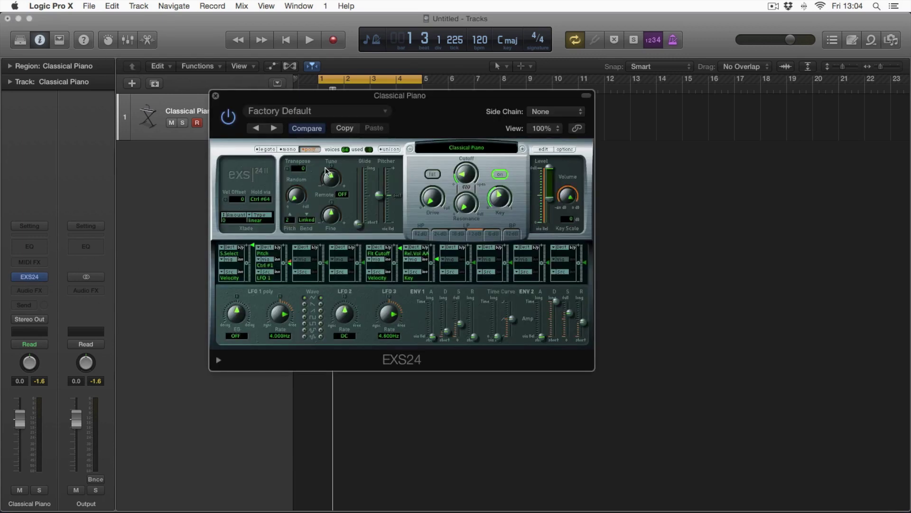
drag(412, 109, 419, 114)
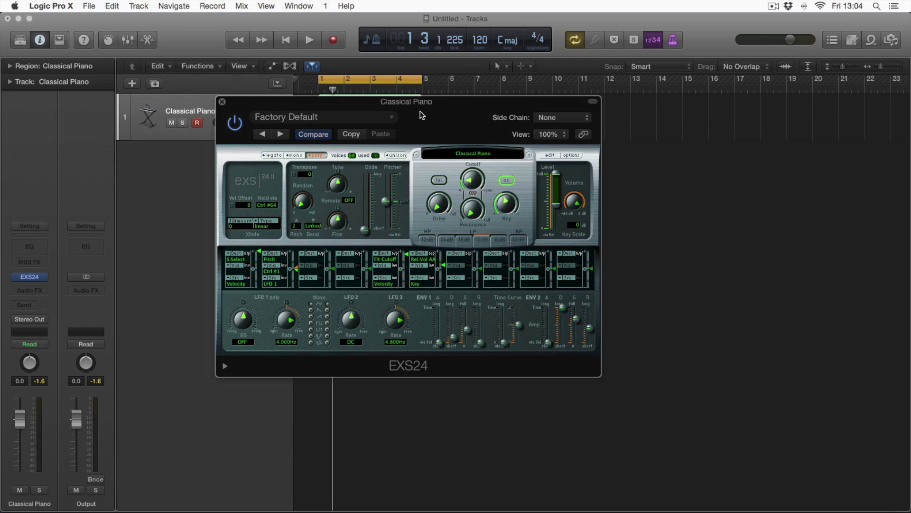
click(475, 154)
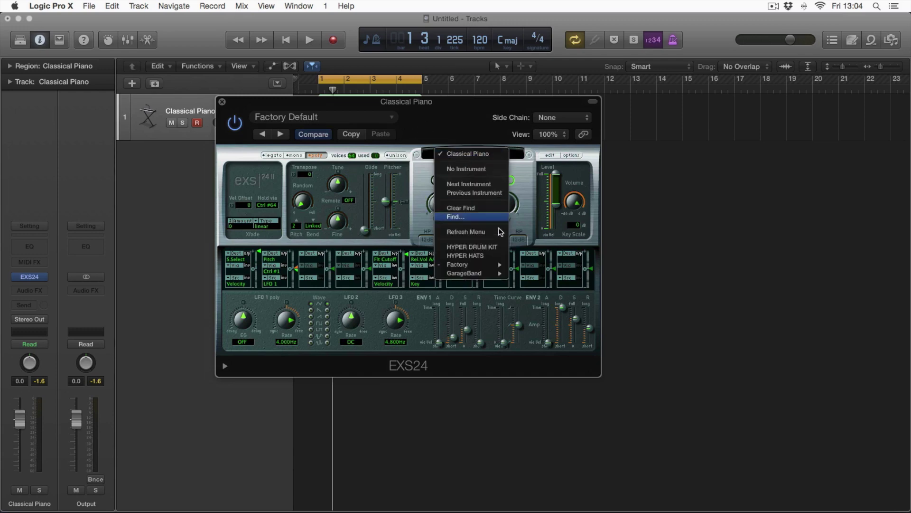
mouse_move(497, 265)
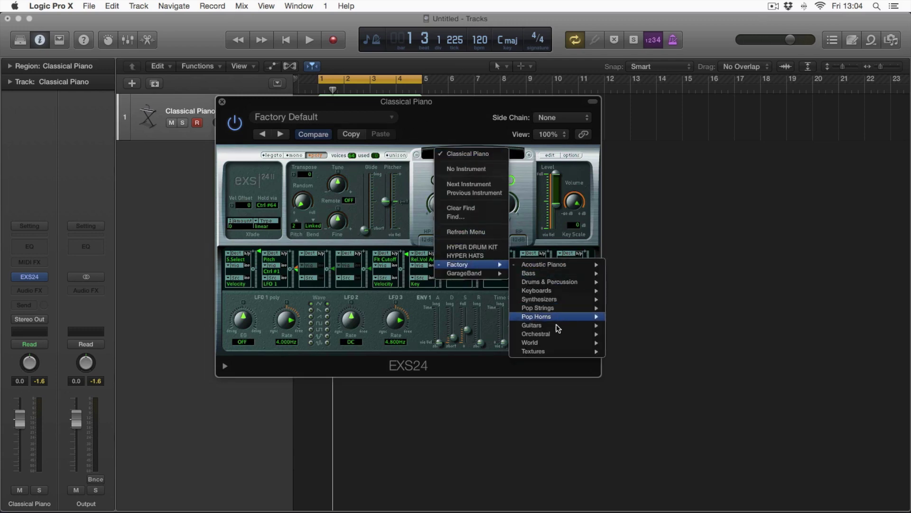
mouse_move(562, 333)
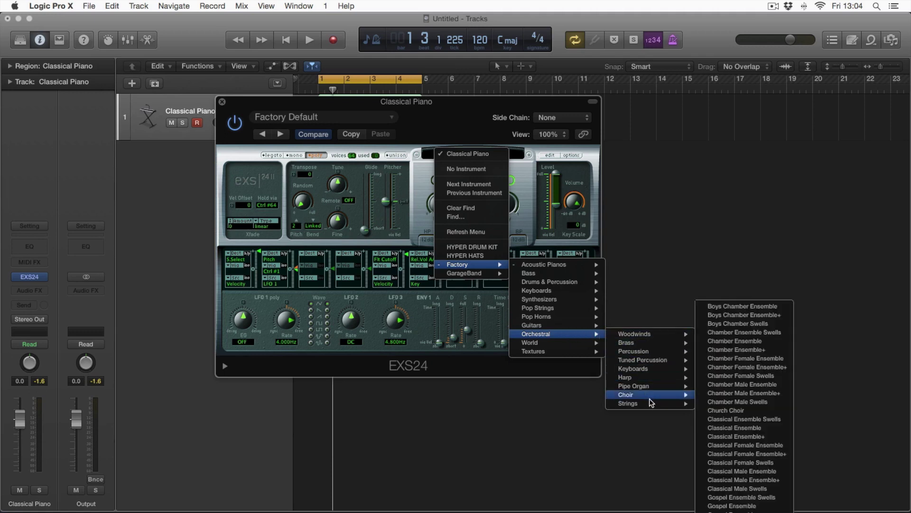
mouse_move(632, 403)
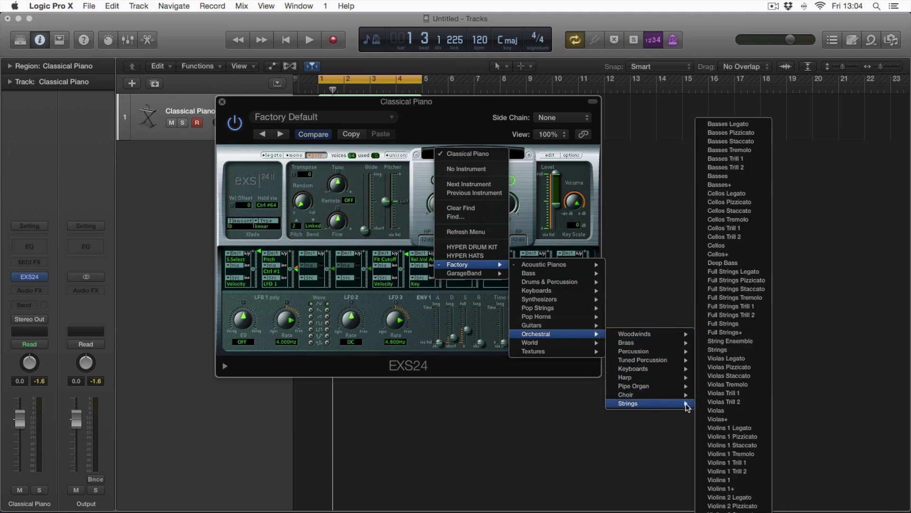
click(748, 344)
- Close the sampler window and briefly play the region to hear the strings
drag(447, 123, 491, 193)
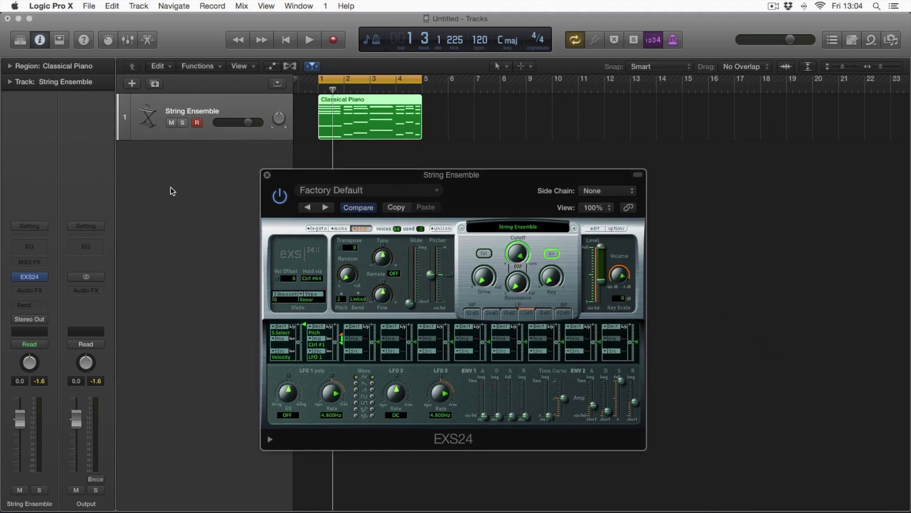
click(267, 175)
key(space)
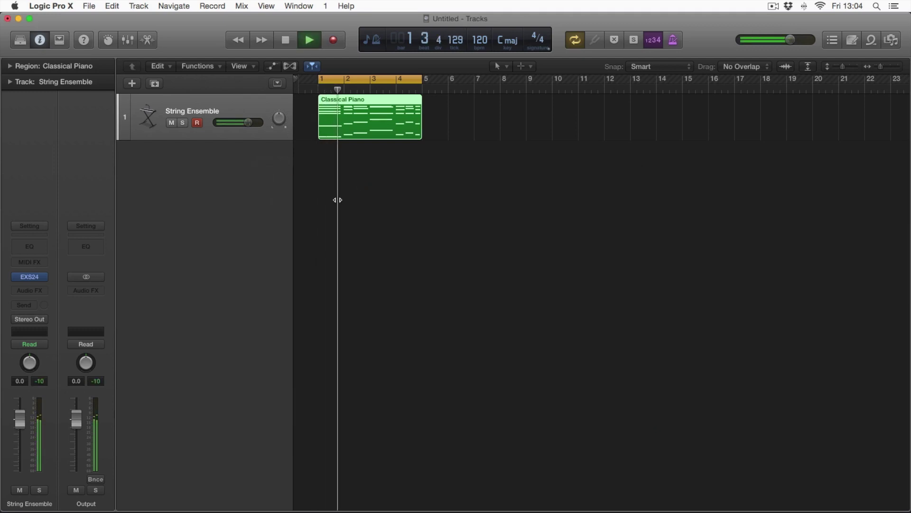
key(space)
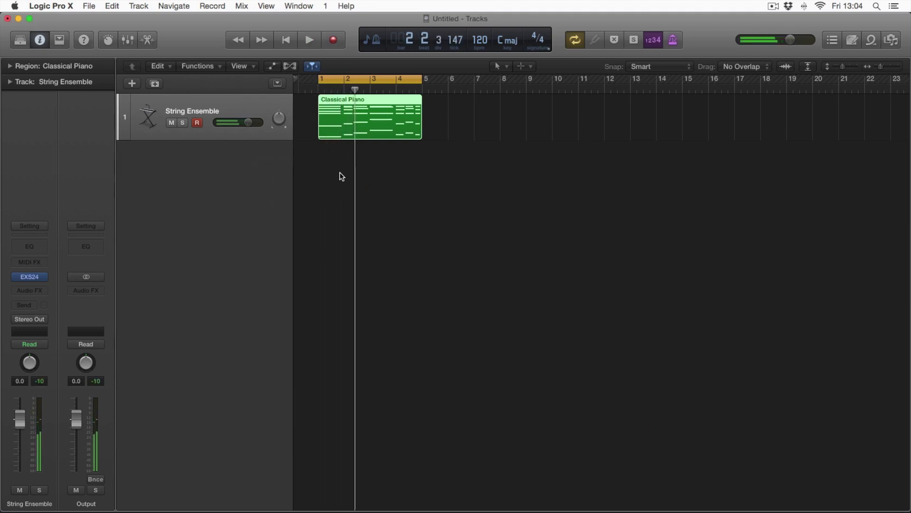
- Reopen the region's notes and stretch the first chord's top note to end at bar 2
double_click(349, 127)
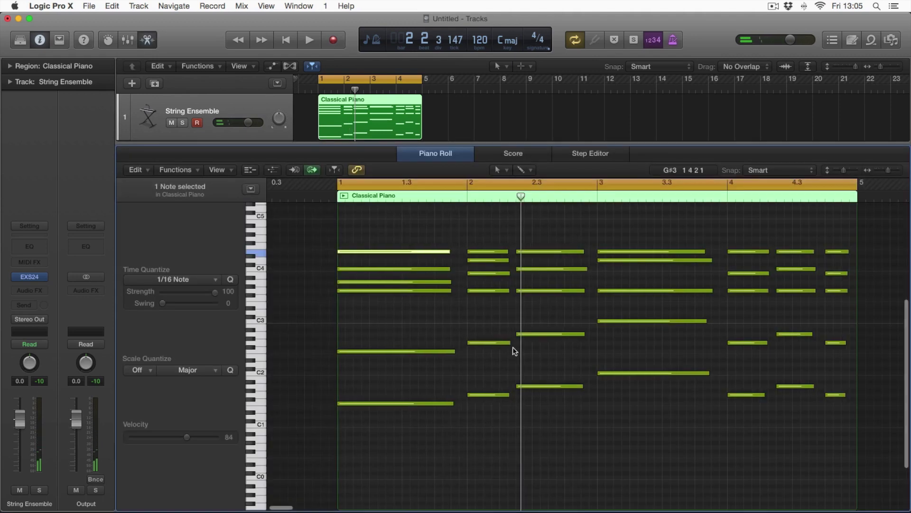
click(440, 239)
click(446, 251)
drag(446, 253, 467, 253)
click(665, 231)
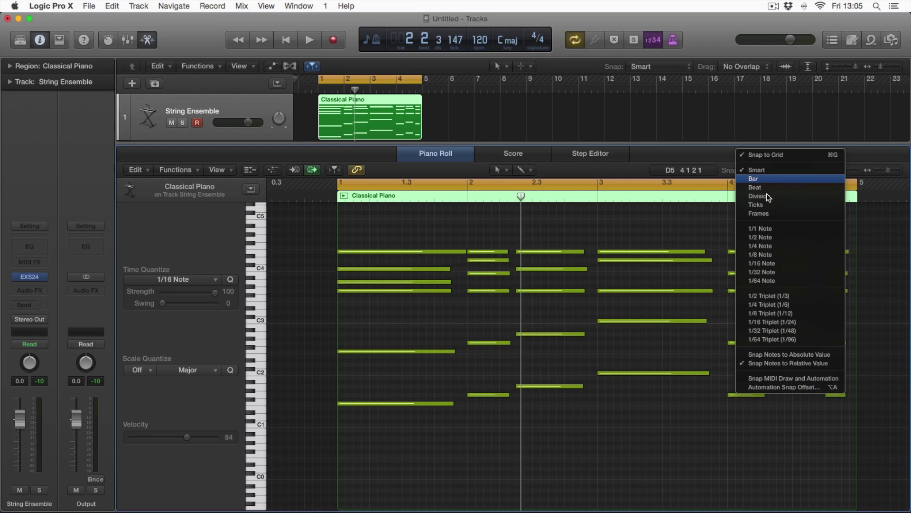
click(709, 221)
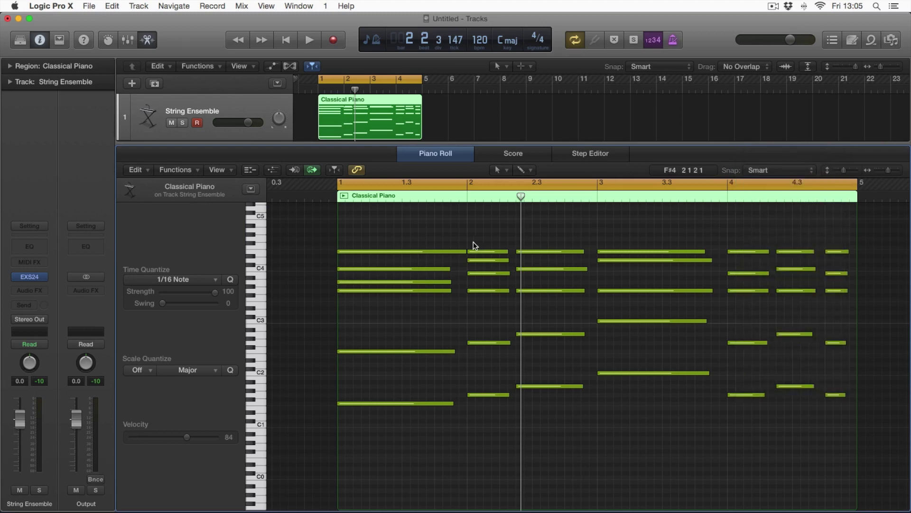
drag(461, 251, 462, 252)
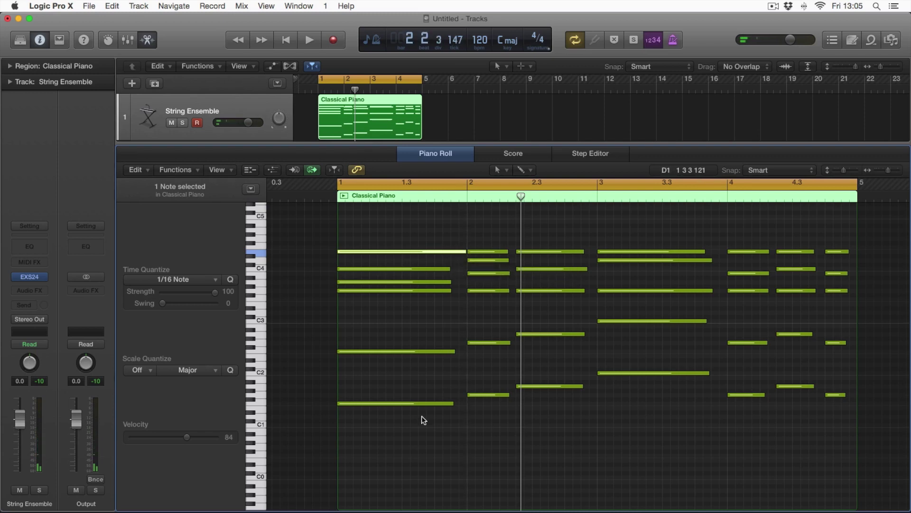
- Make the first chord's five lower notes end exactly at bar 2
drag(426, 422, 425, 266)
mouse_move(451, 349)
mouse_down()
mouse_move(458, 358)
mouse_move(459, 351)
mouse_up()
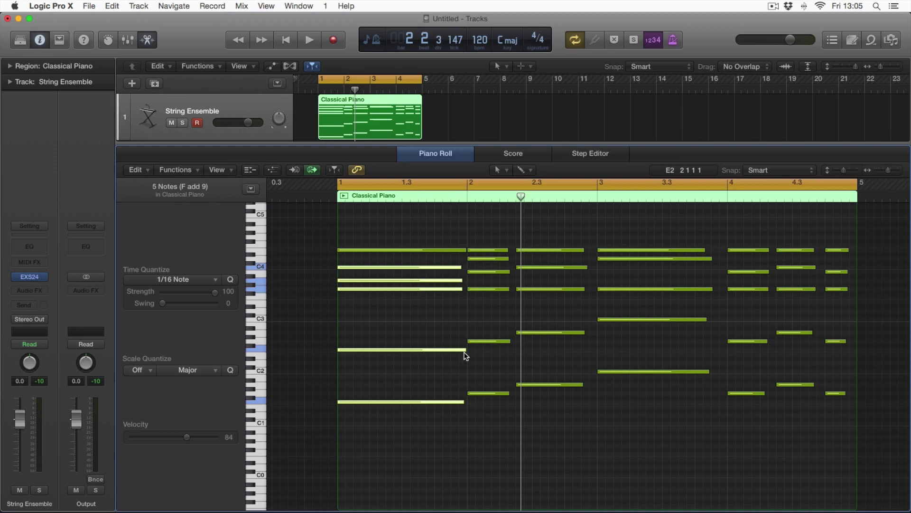
drag(463, 350, 452, 351)
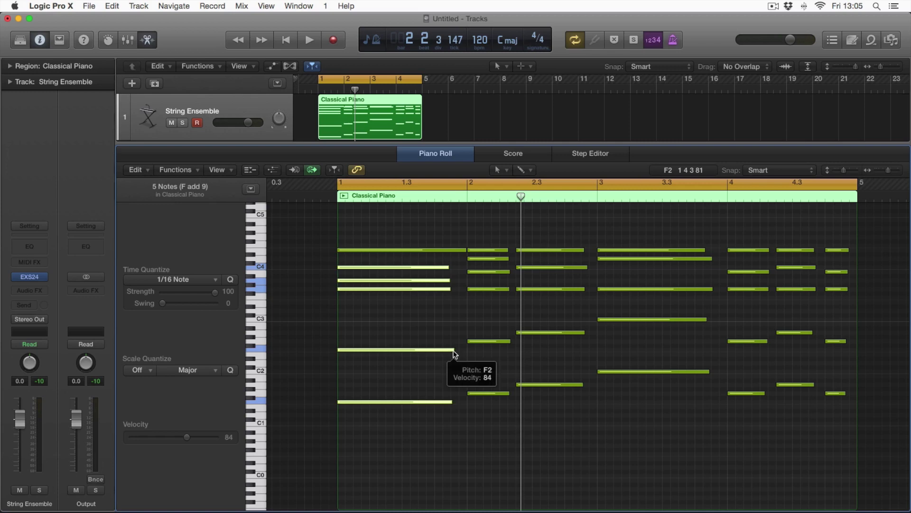
mouse_move(454, 352)
mouse_down()
mouse_move(441, 349)
mouse_move(465, 349)
mouse_up()
click(466, 321)
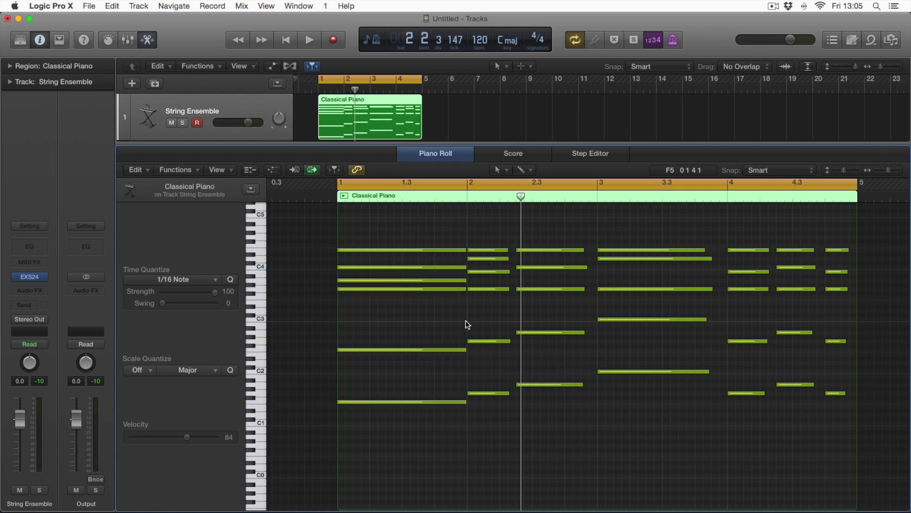
- Check the bar 2 and bar 2.3 chords, and stretch the bar 3 chord to end at bar 4
scroll(493, 297, right, 3)
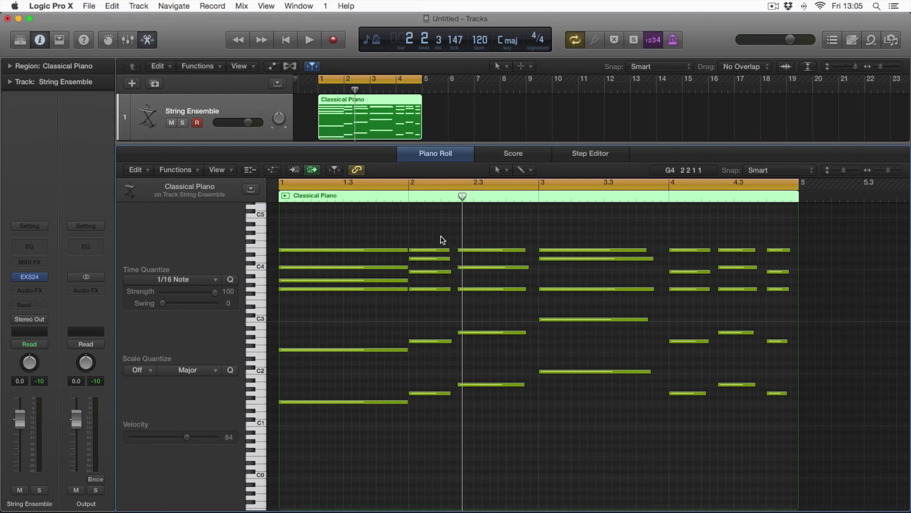
drag(440, 237, 457, 393)
click(501, 348)
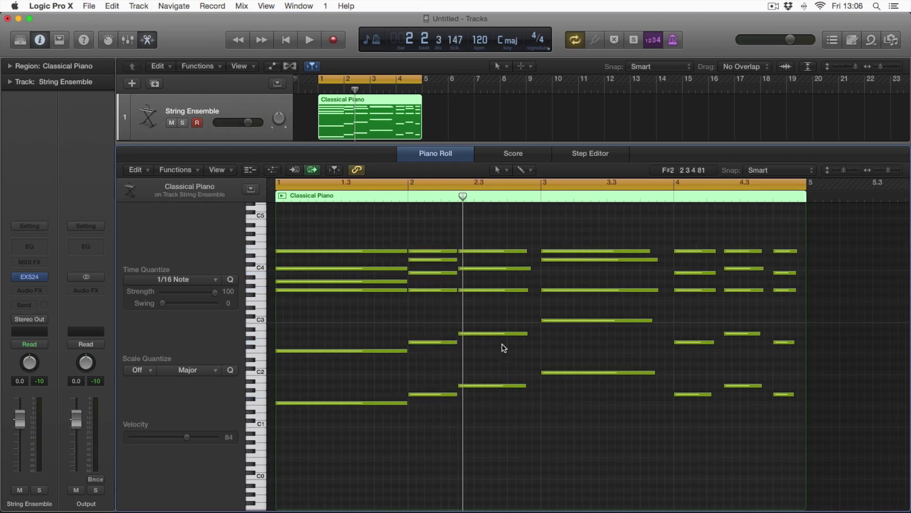
drag(496, 224, 536, 386)
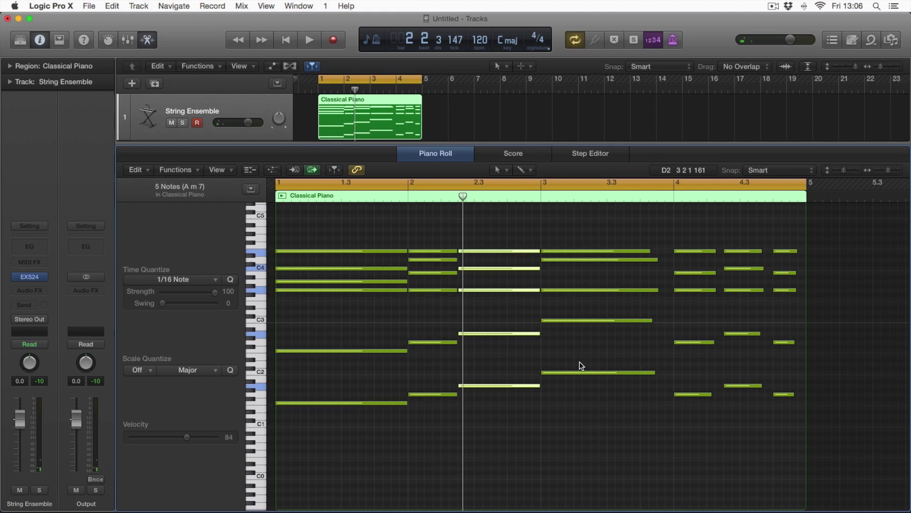
drag(617, 234, 618, 419)
drag(653, 375, 670, 373)
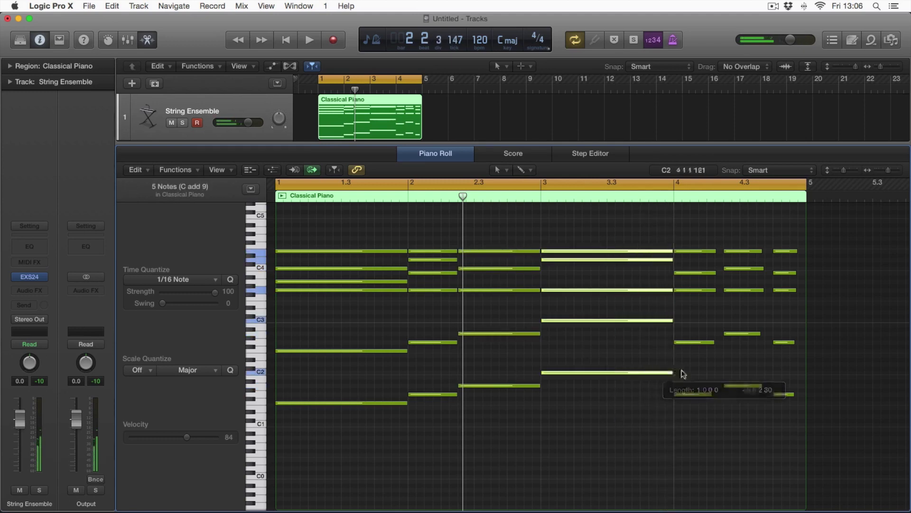
click(733, 260)
- Select and inspect the notes of the bar 4 chord and the last chord
drag(703, 235, 721, 394)
click(751, 401)
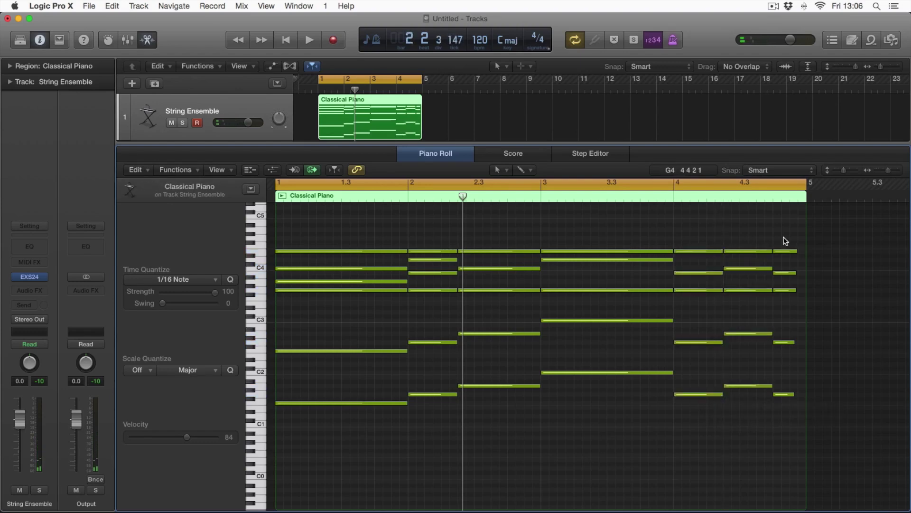
drag(785, 240, 794, 408)
click(780, 422)
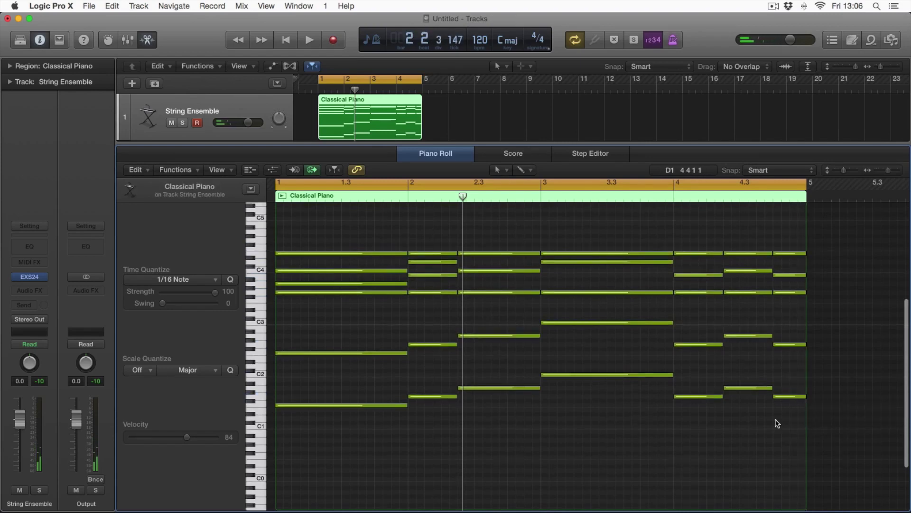
- Zoom so bars 1–5 fill the view and play the region through once
click(878, 170)
click(899, 173)
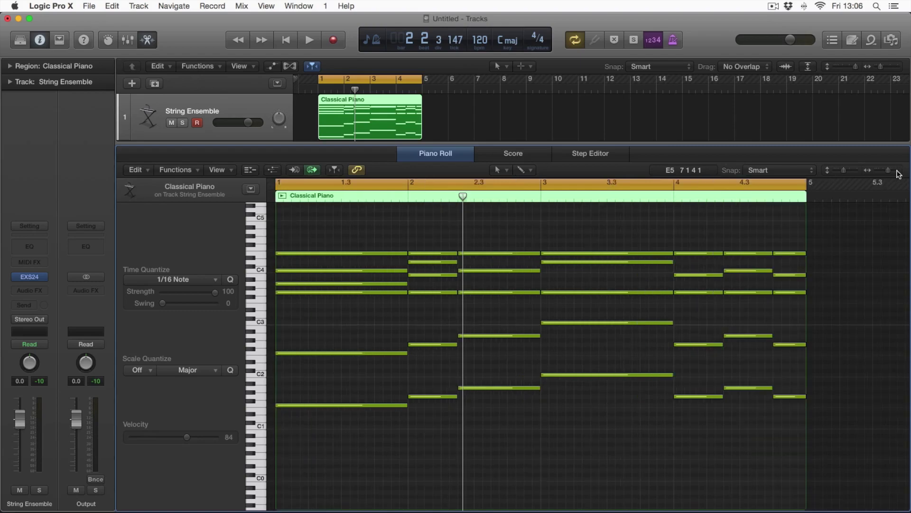
scroll(731, 275, left, 5)
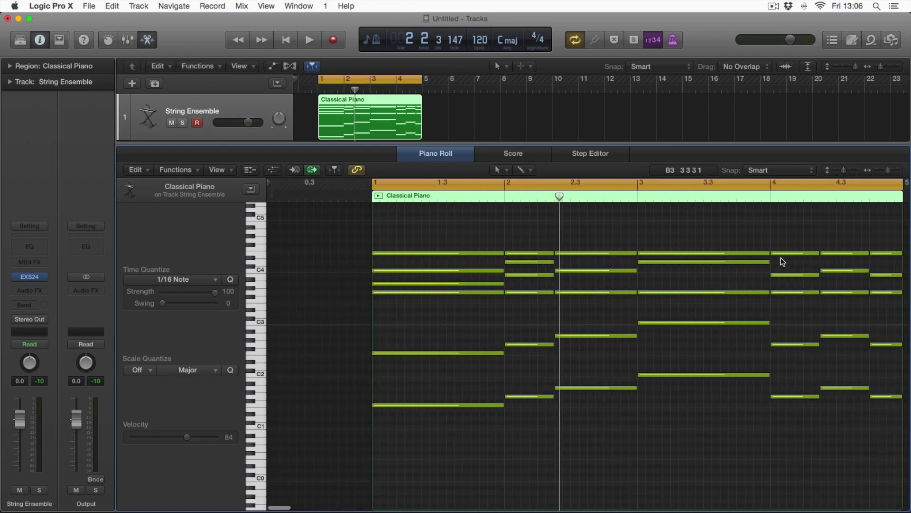
click(877, 173)
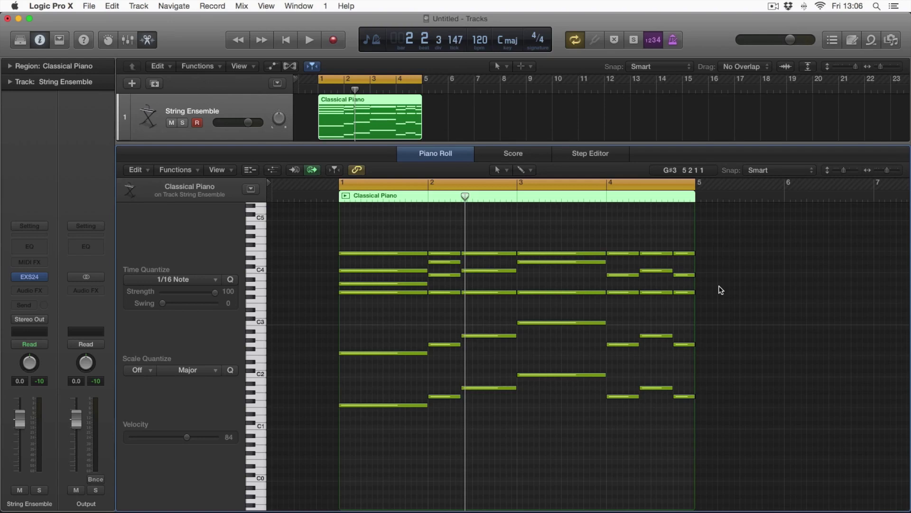
key(space)
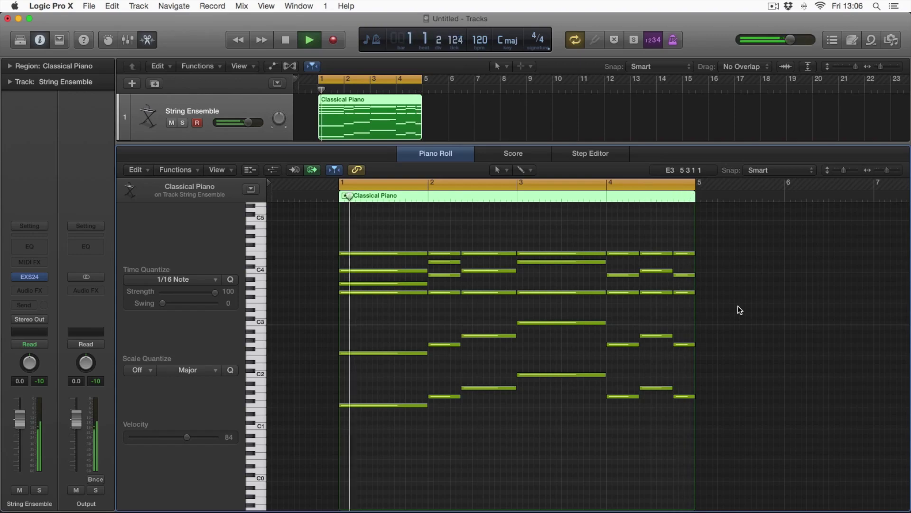
key(space)
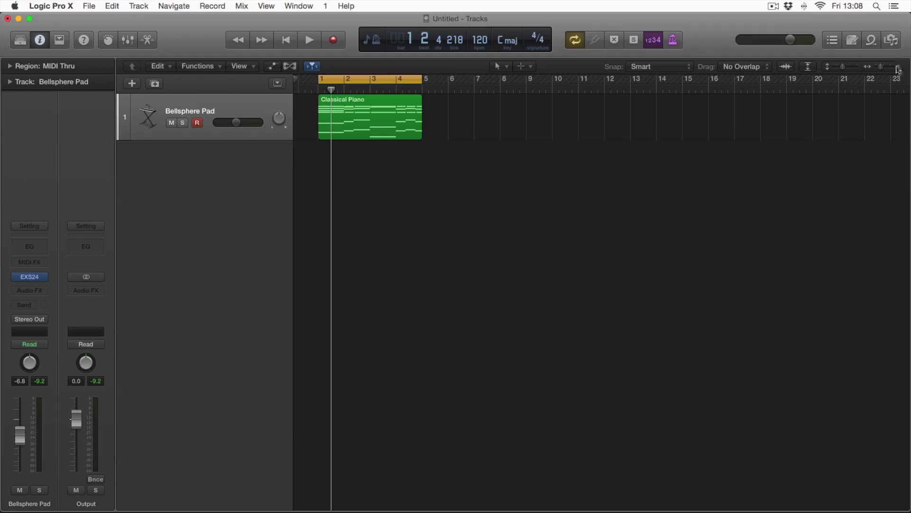
- Delete the Classical Piano region from the Bellsphere Pad track
scroll(563, 230, up, 3)
scroll(533, 230, left, 1)
scroll(527, 230, right, 1)
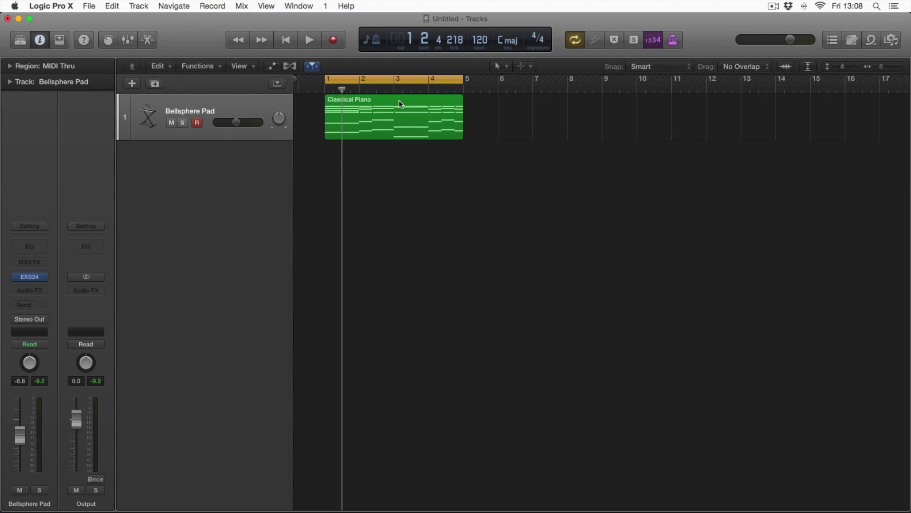
click(391, 110)
key(Delete)
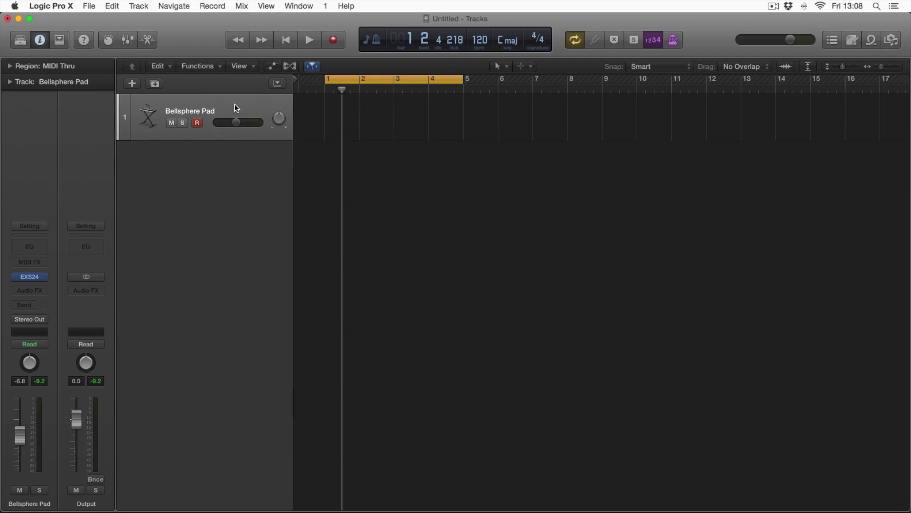
- Replace the Bellsphere Pad track with a new audio track, Audio 1, and make its row taller
key(super+BackSpace)
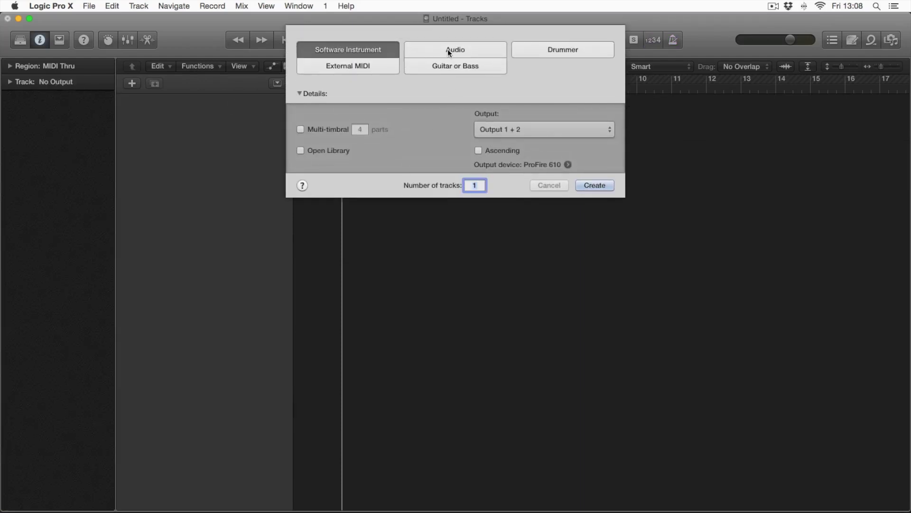
click(450, 51)
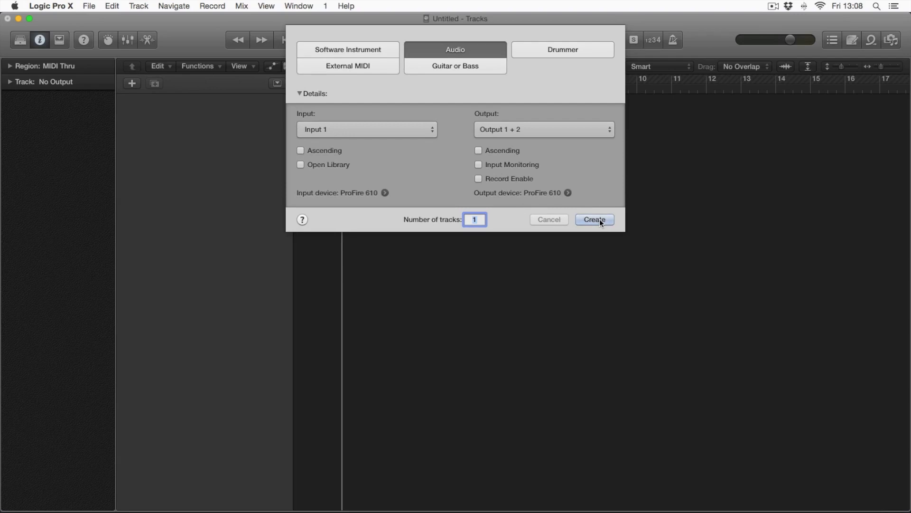
click(600, 218)
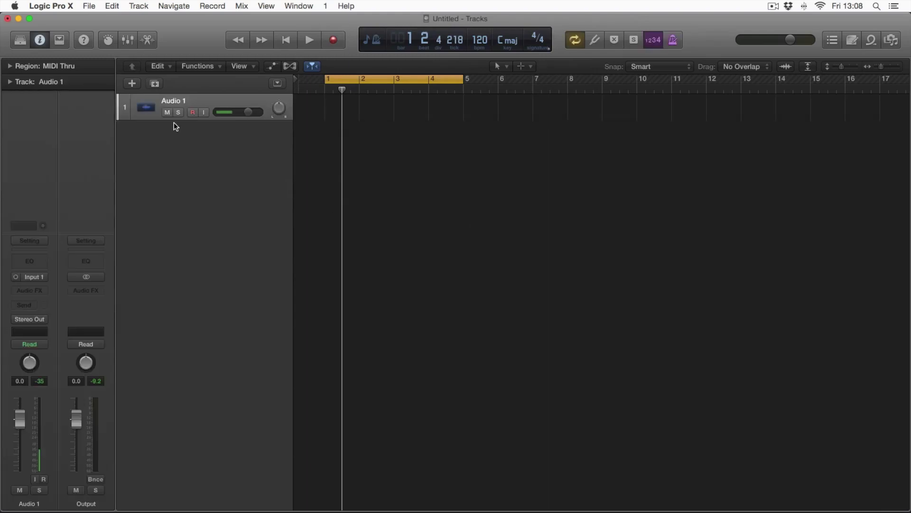
drag(207, 120, 212, 161)
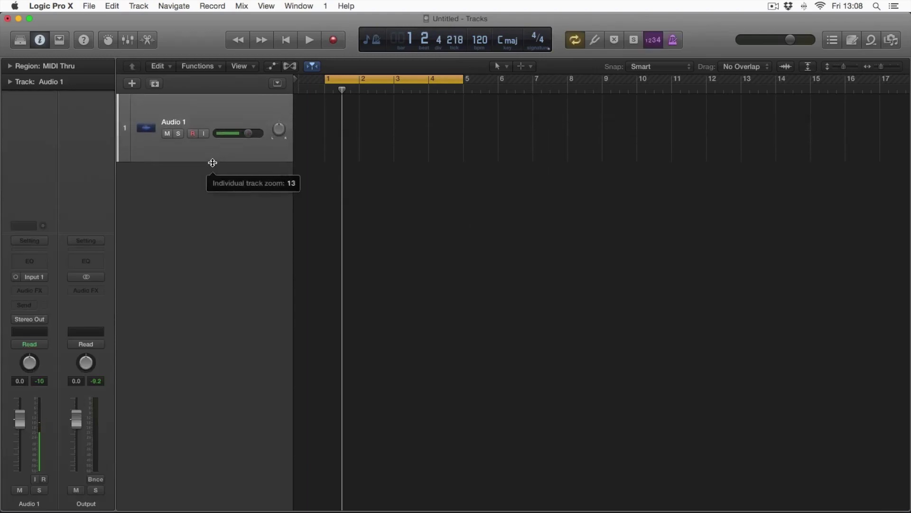
- Record a take, Untitled_1#01, onto Audio 1 across bars 1 to 5, then place the playhead at bar 6
click(334, 41)
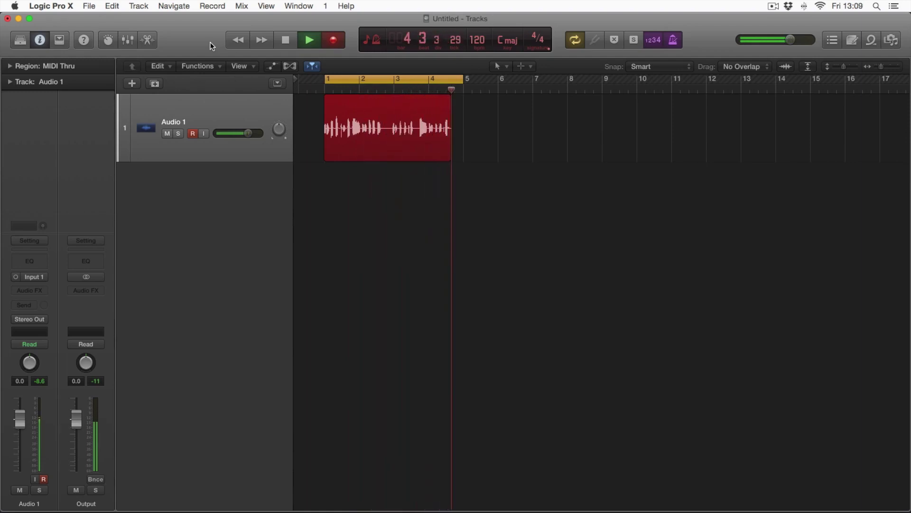
key(space)
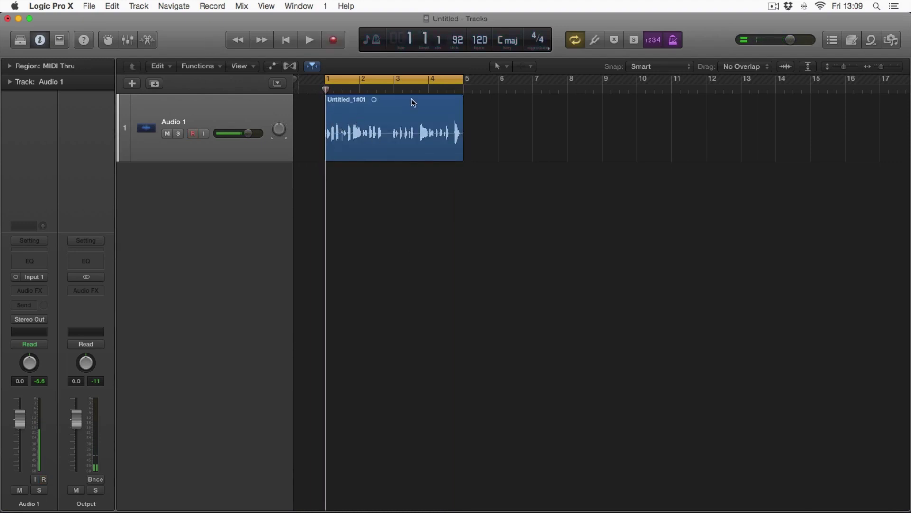
click(496, 89)
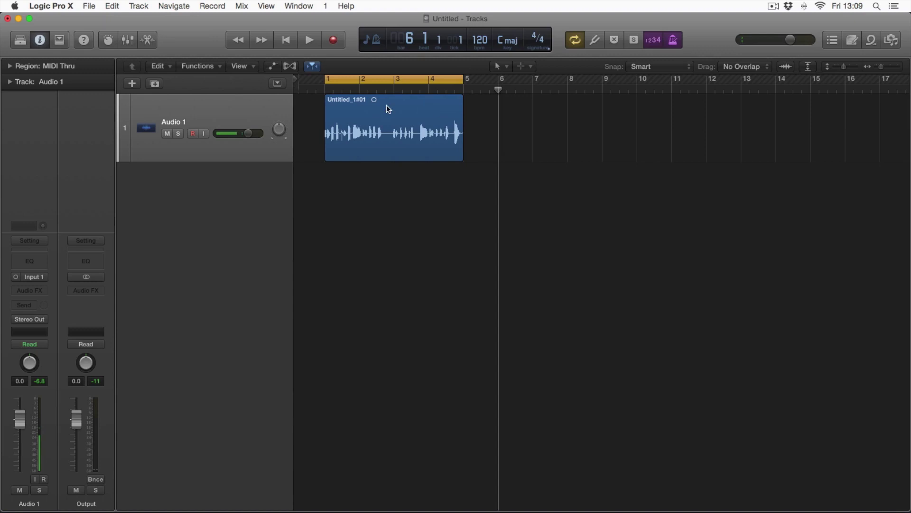
- Set Audio 1's input to No Input and play back the recorded take from bar 1
click(318, 87)
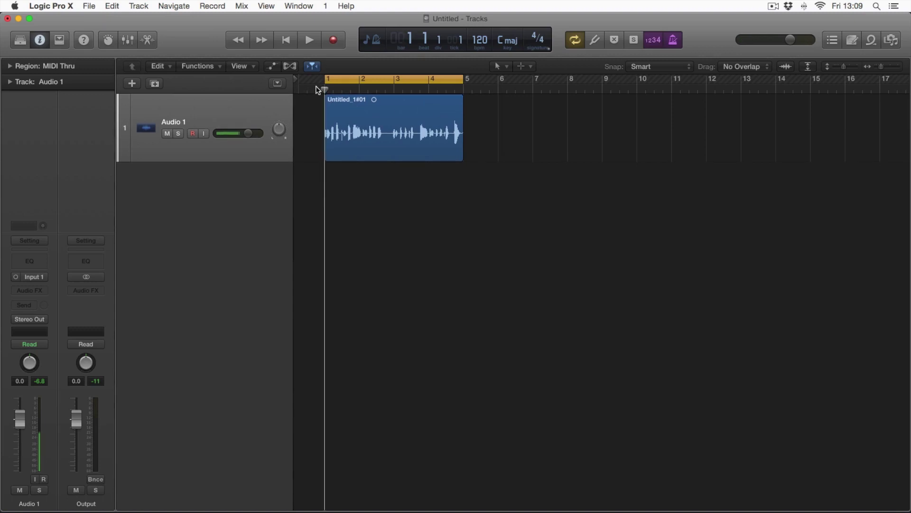
click(34, 277)
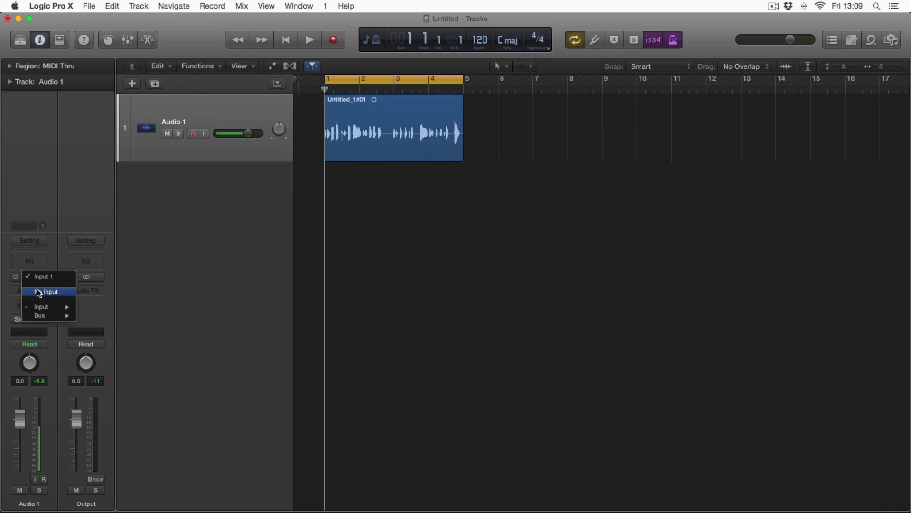
click(39, 292)
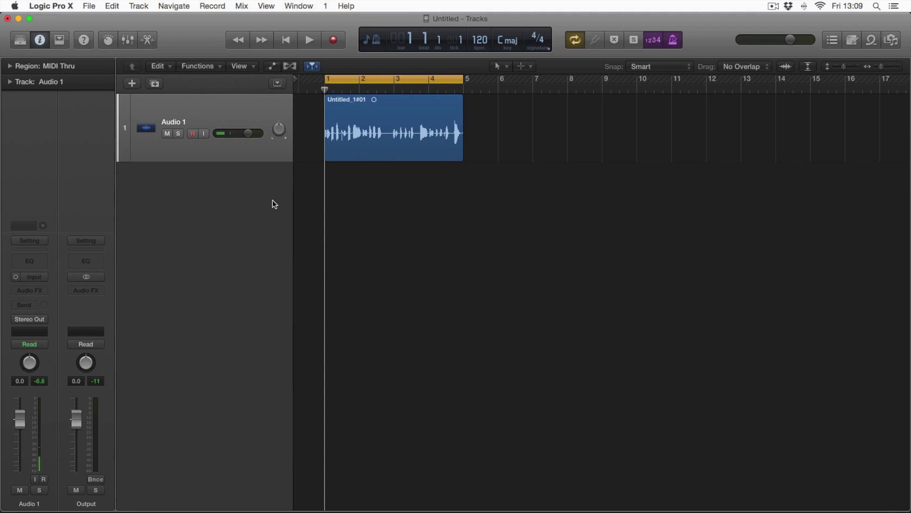
key(space)
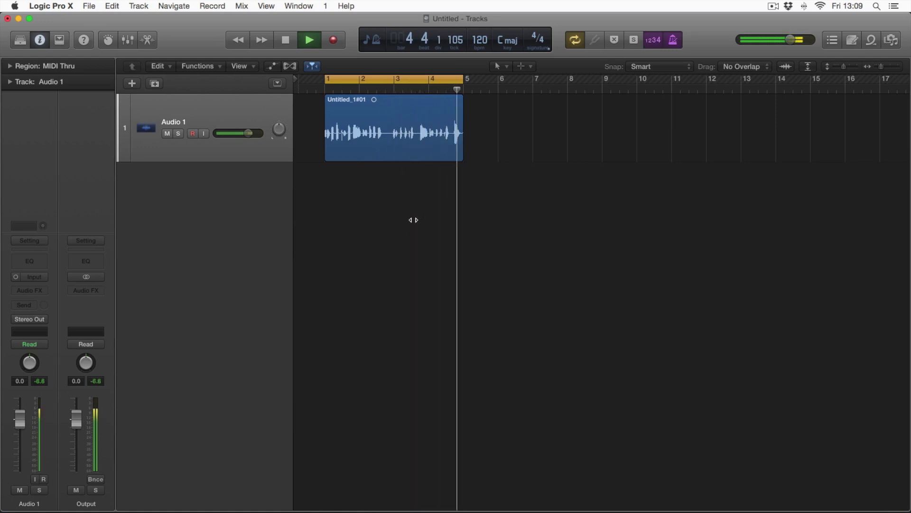
key(space)
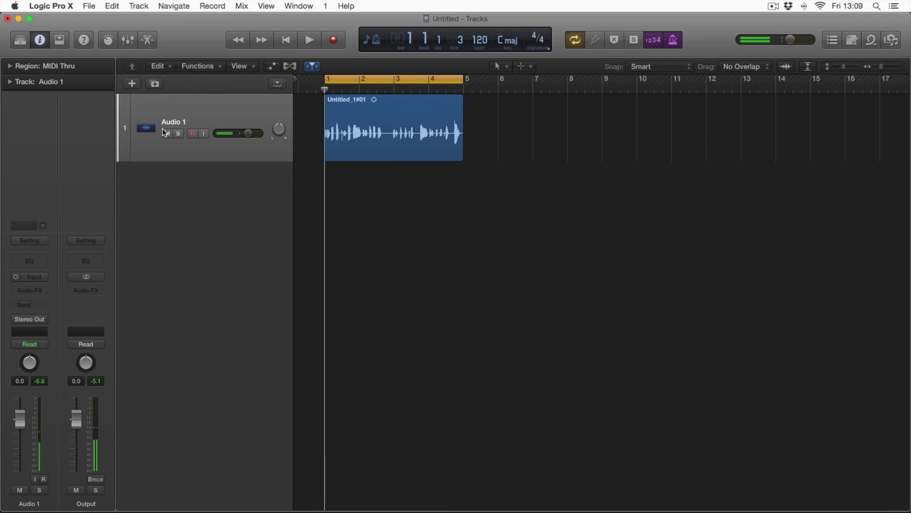
- Insert a Channel EQ plug-in on Audio 1
click(27, 289)
click(30, 264)
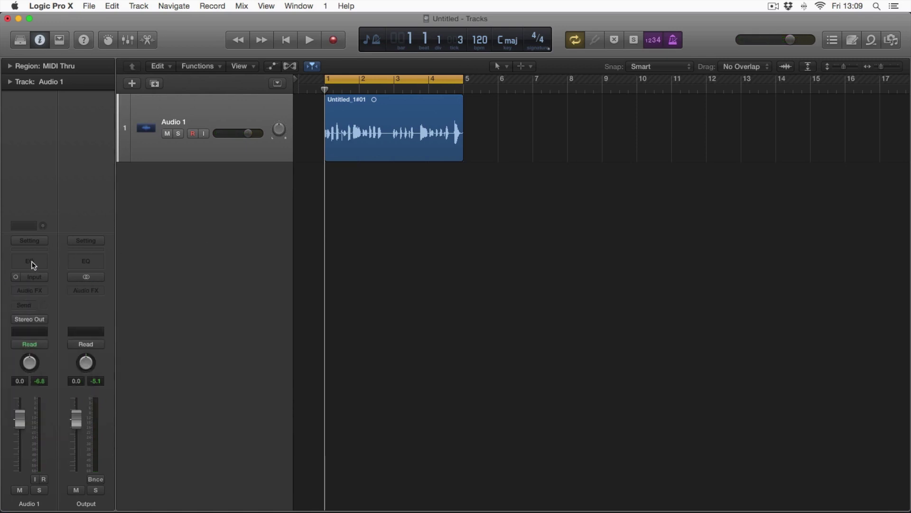
click(34, 265)
- Centre the Channel EQ window and turn on its analyzer while the recording plays
drag(325, 63, 546, 202)
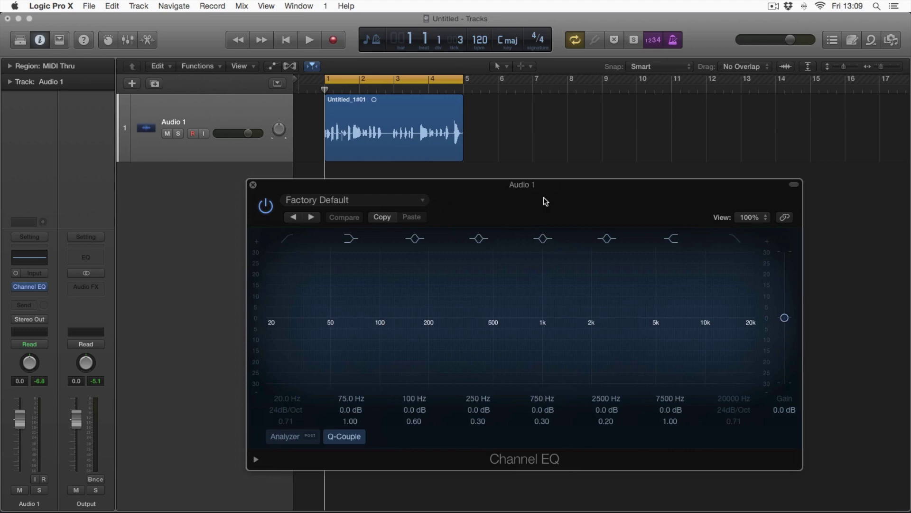
drag(537, 200, 429, 200)
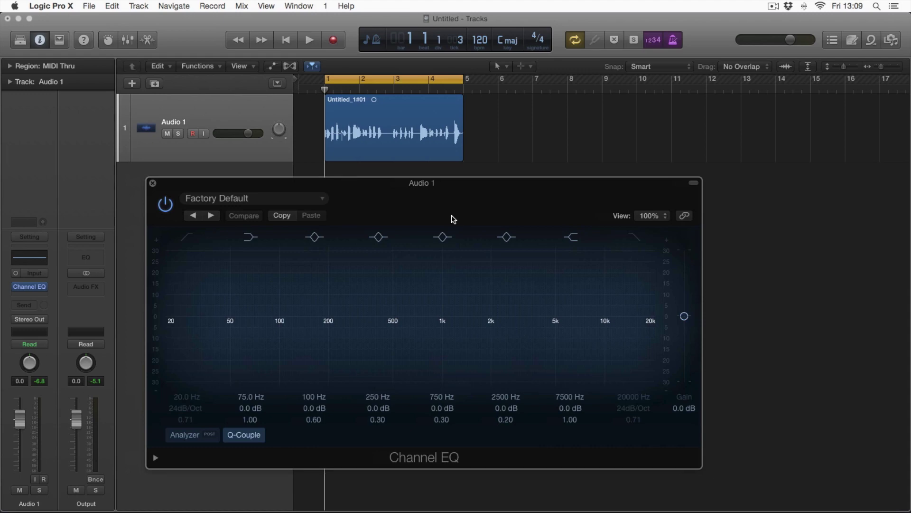
drag(440, 198, 464, 194)
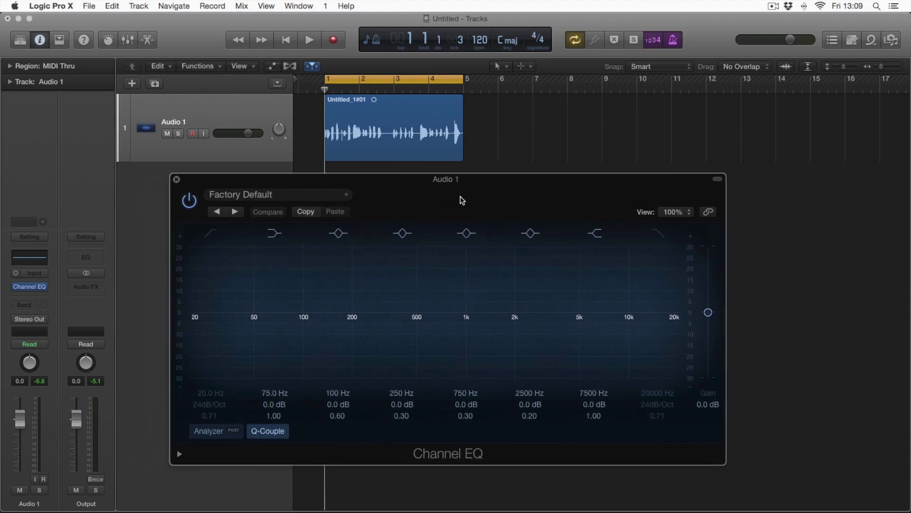
key(space)
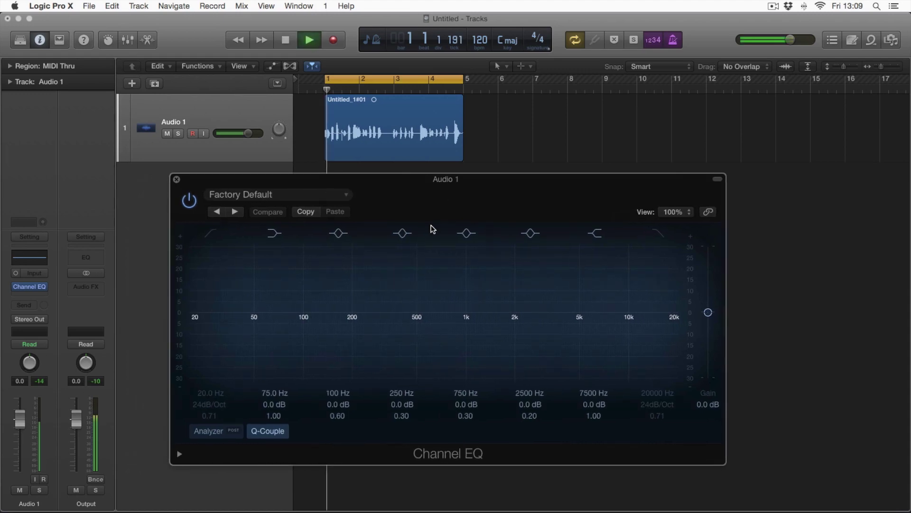
click(212, 431)
key(space)
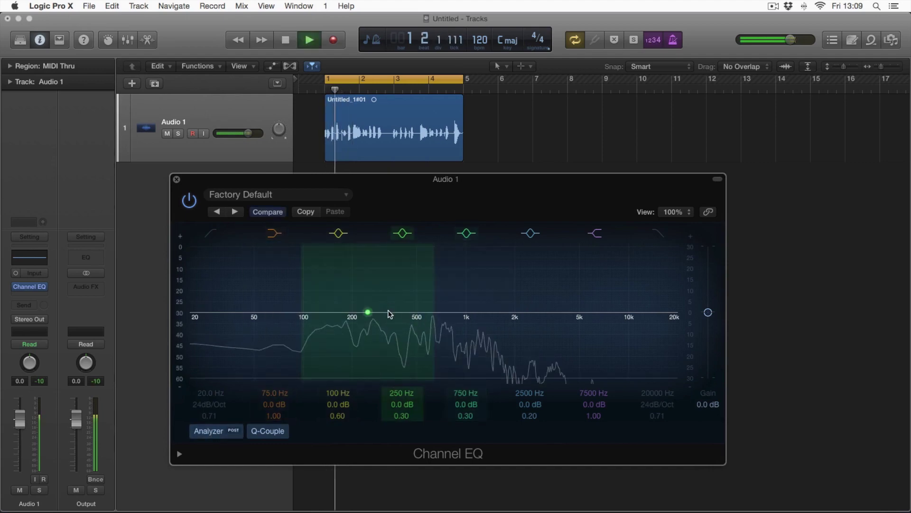
- Move the 250 Hz band to 600 Hz at +1.0 dB and close the EQ window
drag(368, 313, 429, 310)
key(space)
drag(468, 199, 490, 196)
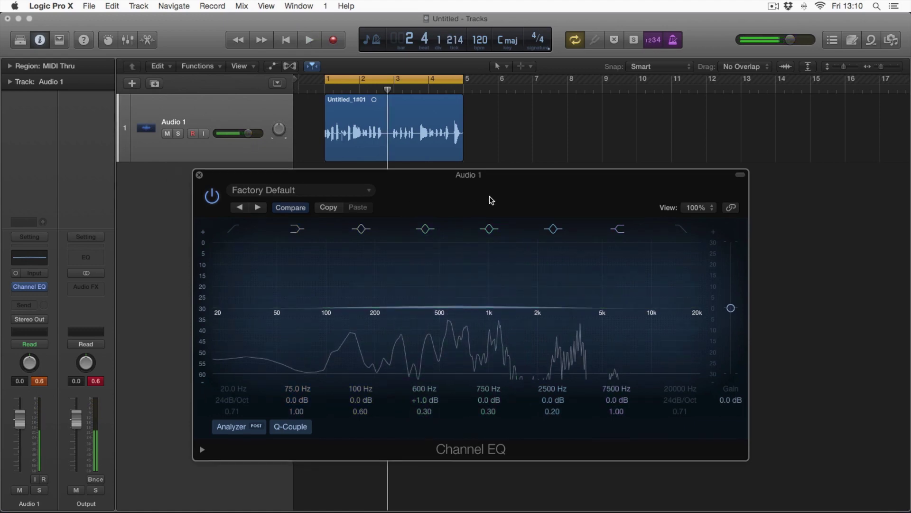
click(200, 175)
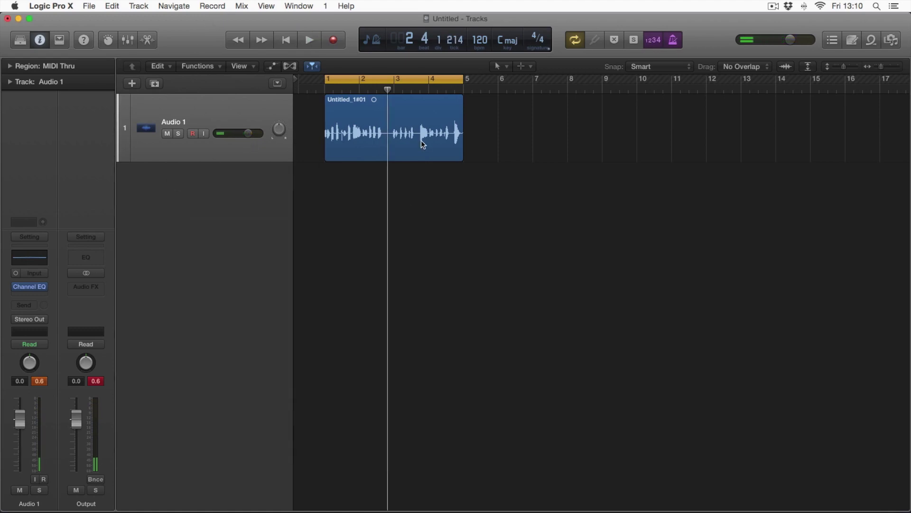